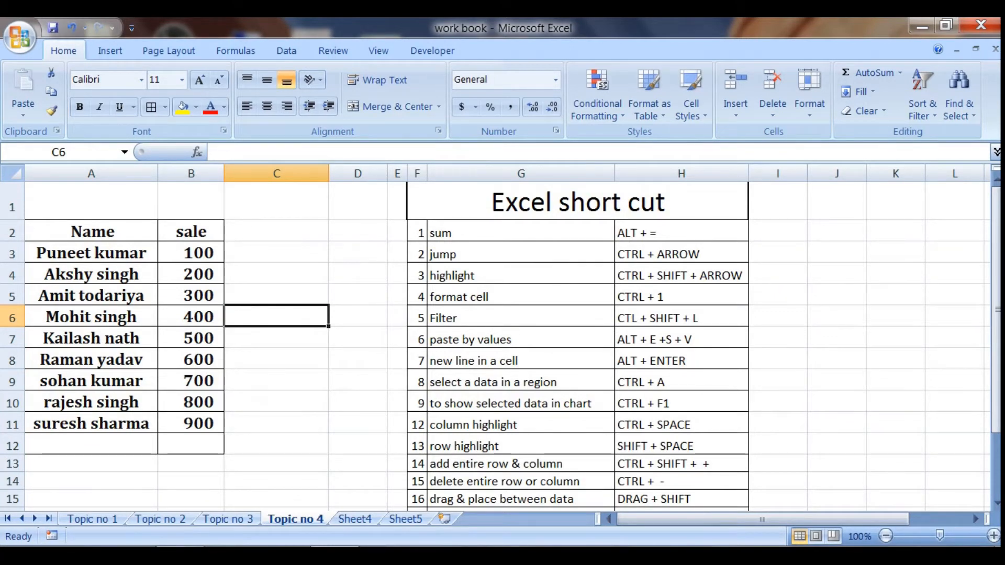
# - Select the name and sale data in A2:B9, starting from the Name heading
pyautogui.click(338, 294)
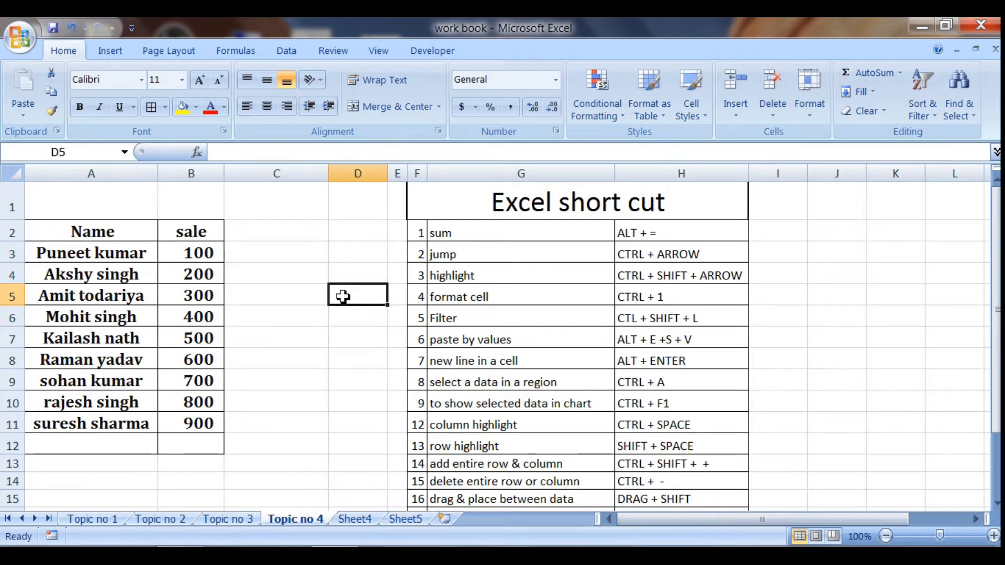
pyautogui.click(84, 233)
pyautogui.press('Right')
pyautogui.press('Left')
pyautogui.hotkey('shift', 'Right')
pyautogui.hotkey('shift', 'Down')
pyautogui.hotkey('shift', 'Down')
pyautogui.hotkey('shift', 'Down')
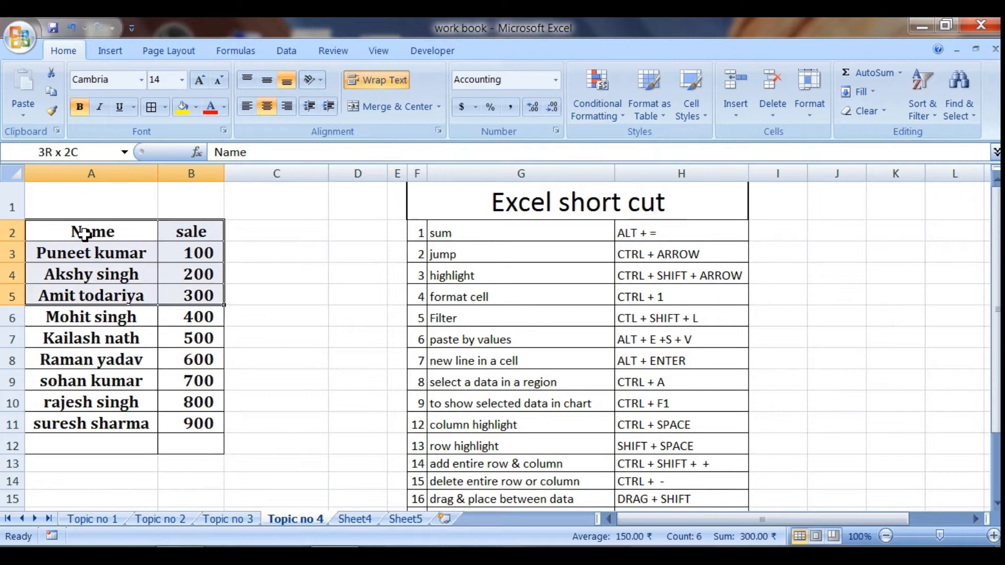
pyautogui.hotkey('shift', 'Down')
pyautogui.hotkey('shift', 'Down')
pyautogui.hotkey('shift', 'Down')
pyautogui.hotkey('shift', 'Down')
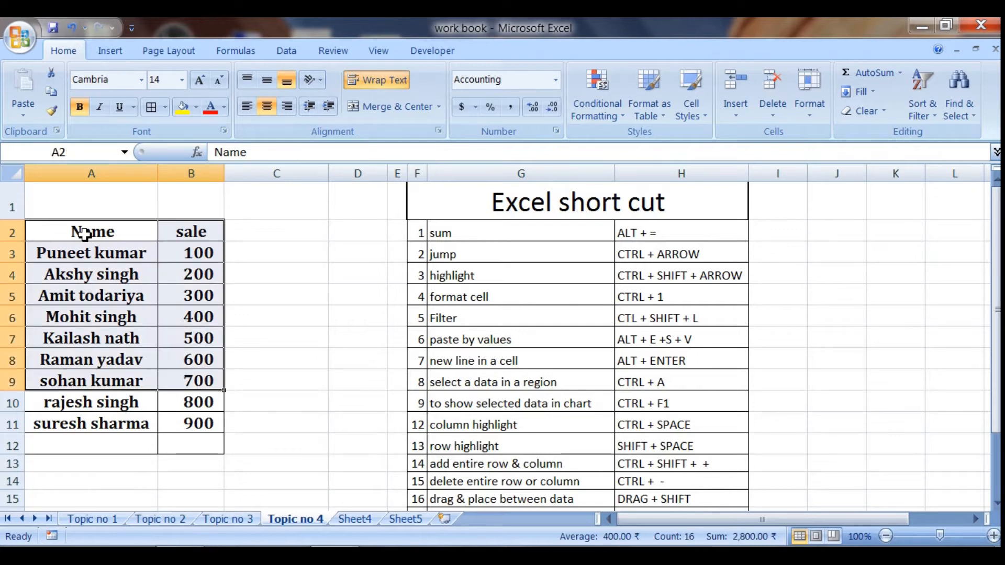
# - Look over the first entries of the Excel short cut list, ending at its title
pyautogui.click(566, 232)
pyautogui.press('Down')
pyautogui.press('Down')
pyautogui.press('Down')
pyautogui.press('Down')
pyautogui.press('Down')
pyautogui.press('Down')
pyautogui.press('Down')
pyautogui.press('Down')
pyautogui.press('Down')
pyautogui.press('Down')
pyautogui.press('Down')
pyautogui.press('Down')
pyautogui.press('Down')
pyautogui.press('Down')
pyautogui.press('Down')
pyautogui.press('Down')
pyautogui.press('Down')
pyautogui.press('Down')
pyautogui.press('Up')
pyautogui.press('Up')
pyautogui.press('Up')
pyautogui.press('Up')
pyautogui.press('Up')
pyautogui.press('Up')
pyautogui.press('Up')
pyautogui.press('Up')
pyautogui.press('Up')
pyautogui.press('Up')
pyautogui.press('Up')
pyautogui.press('Up')
pyautogui.press('Up')
pyautogui.press('Up')
pyautogui.press('Up')
pyautogui.press('Up')
pyautogui.press('Up')
pyautogui.press('Up')
pyautogui.press('Up')
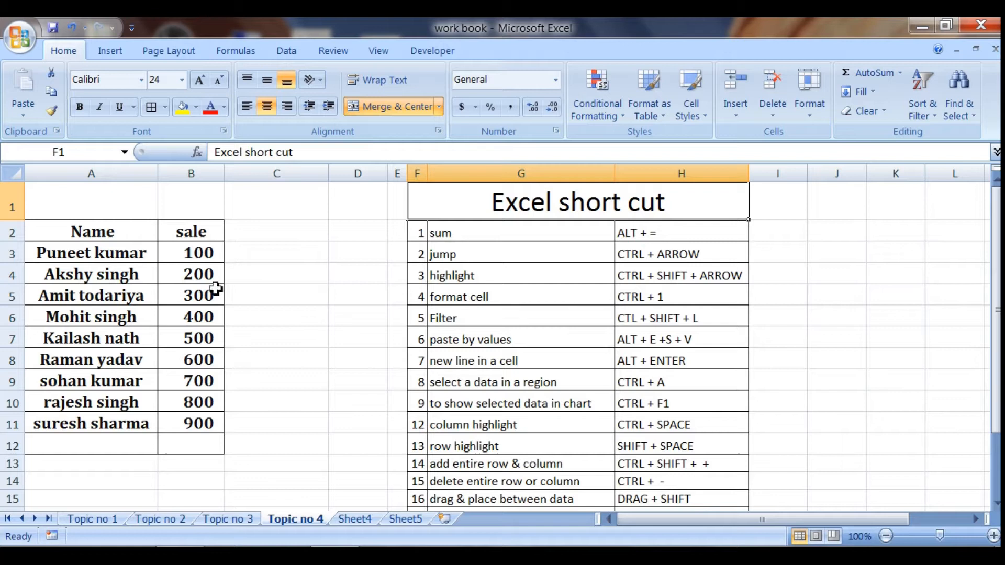
# - Total the sale column in B12 with the formula =sum(B3:B11)
pyautogui.click(190, 443)
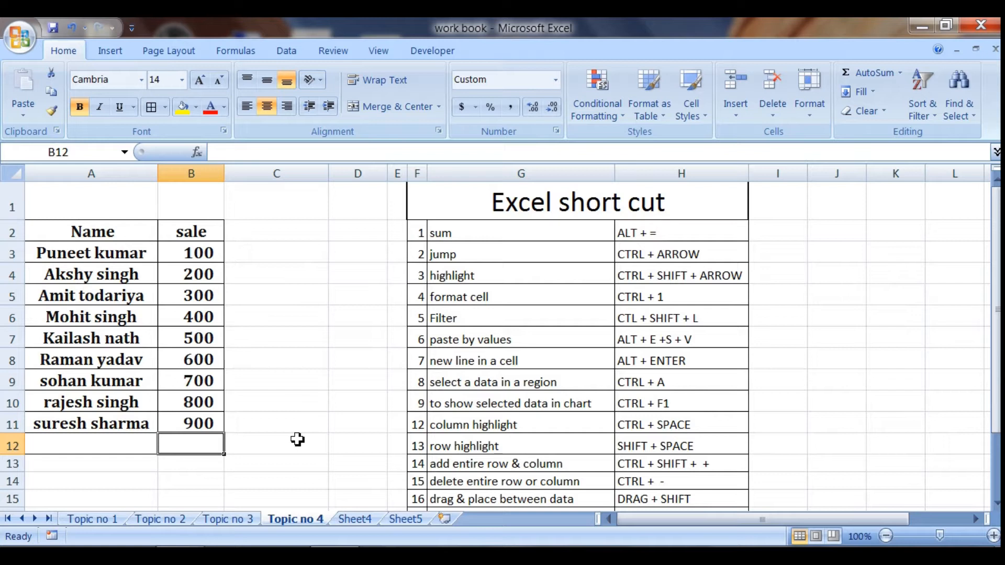
pyautogui.write('=sum(')
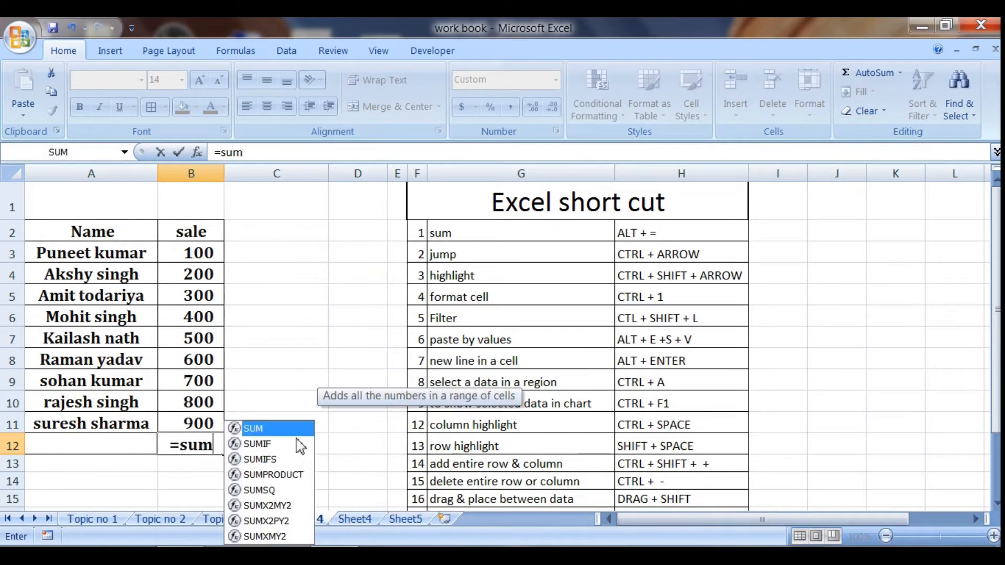
pyautogui.press('Up')
pyautogui.hotkey('shift', 'Up')
pyautogui.hotkey('shift', 'Up')
pyautogui.hotkey('shift', 'Up')
pyautogui.hotkey('shift', 'Up')
pyautogui.hotkey('shift', 'Up')
pyautogui.hotkey('shift', 'Up')
pyautogui.hotkey('shift', 'Up')
pyautogui.hotkey('shift', 'Up')
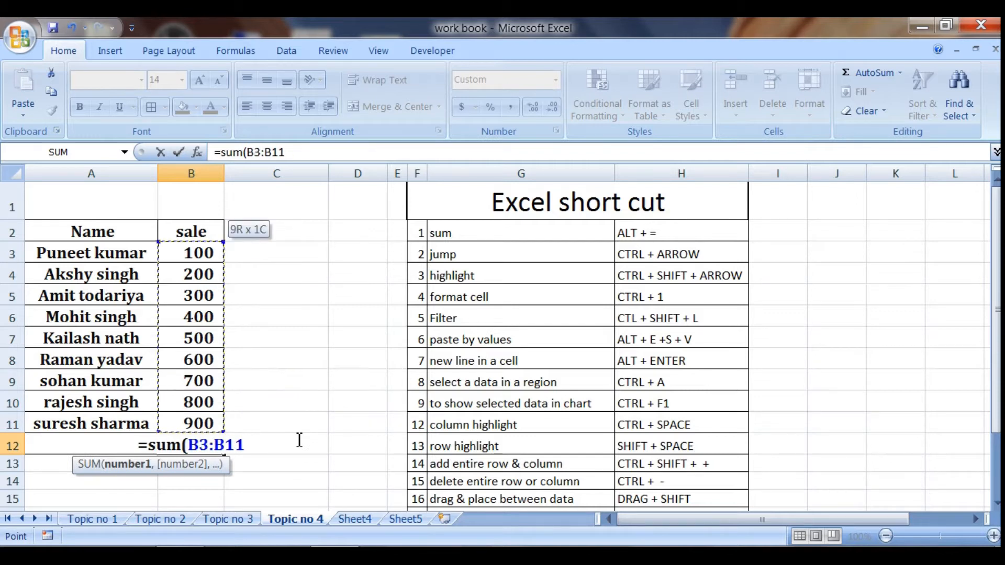
pyautogui.write(')')
pyautogui.press('Return')
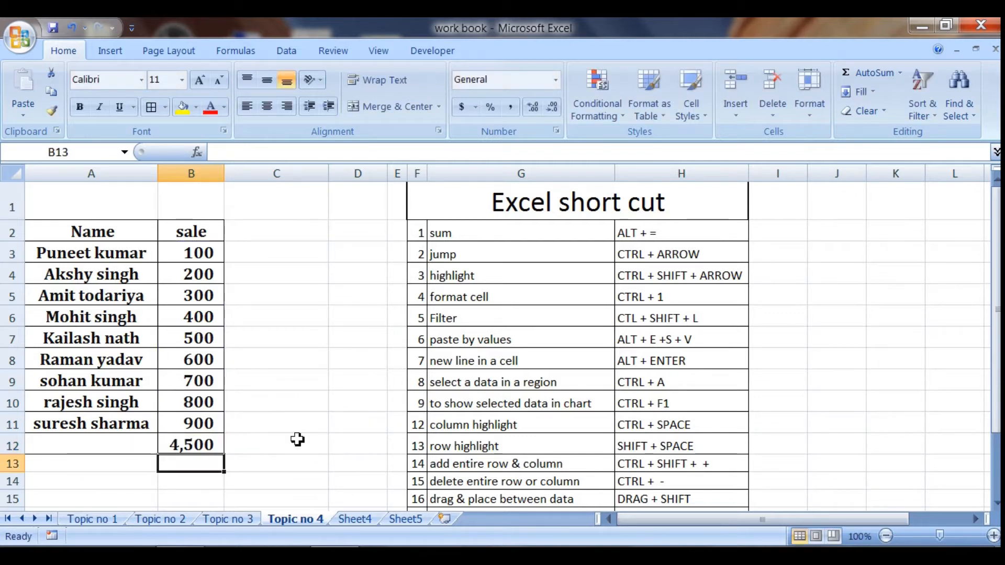
# - Clear the total in B12 and re-create it with AutoSum for the sale values above
pyautogui.press('Up')
pyautogui.press('Delete')
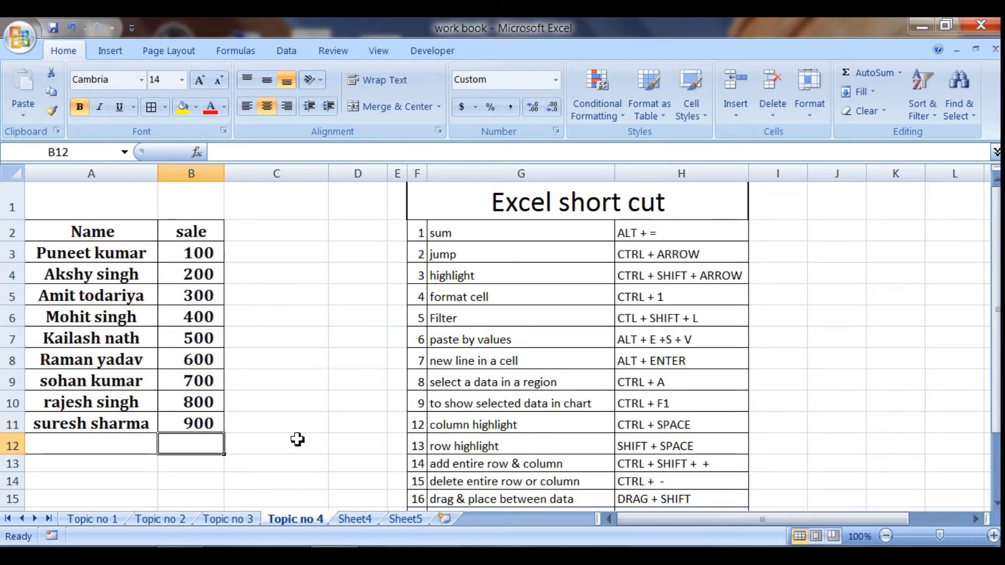
pyautogui.hotkey('alt', '=')
pyautogui.press('Return')
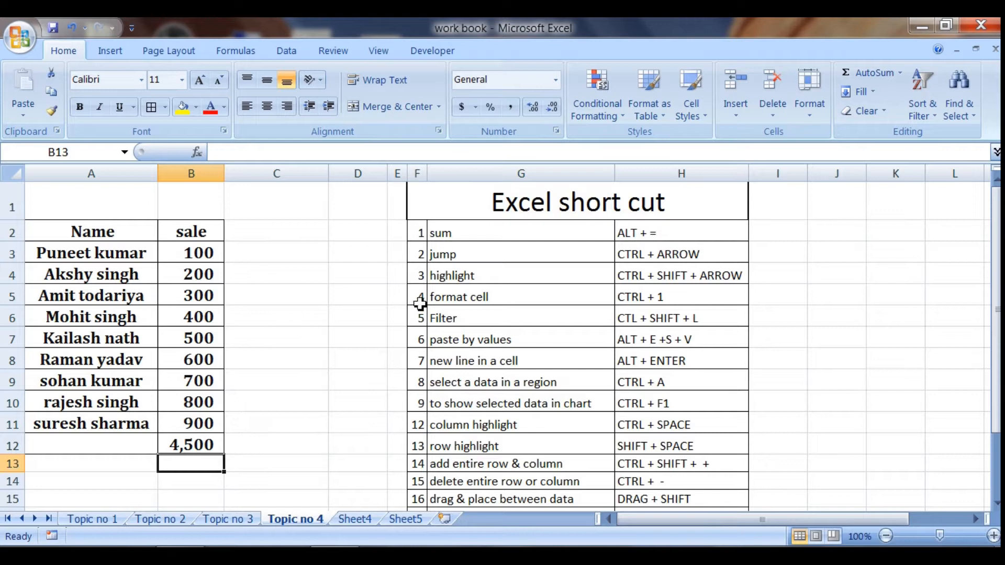
# - Jump between the Name heading in A2 and the last filled cell of that column, returning to A2
pyautogui.click(119, 234)
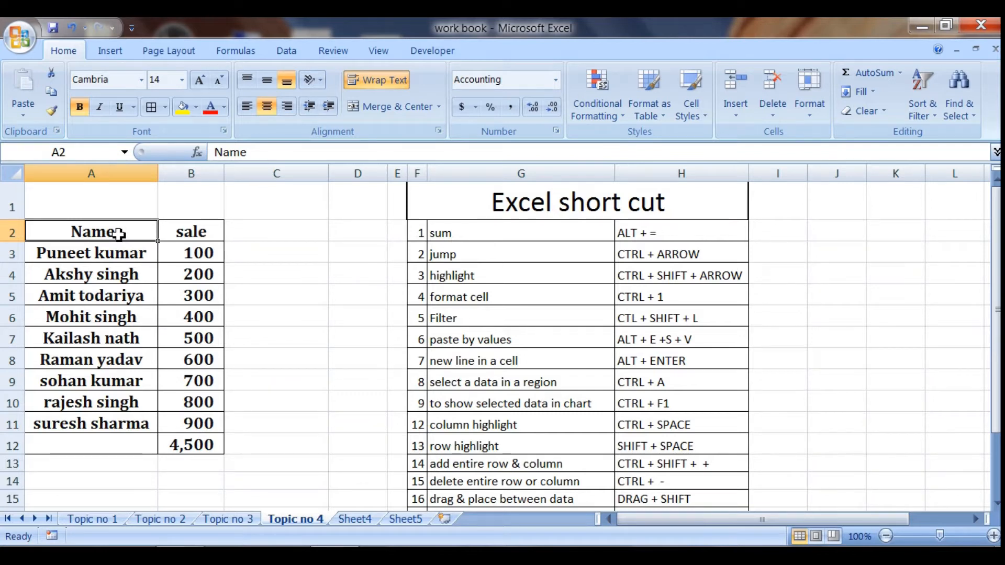
pyautogui.hotkey('ctrl', 'Down')
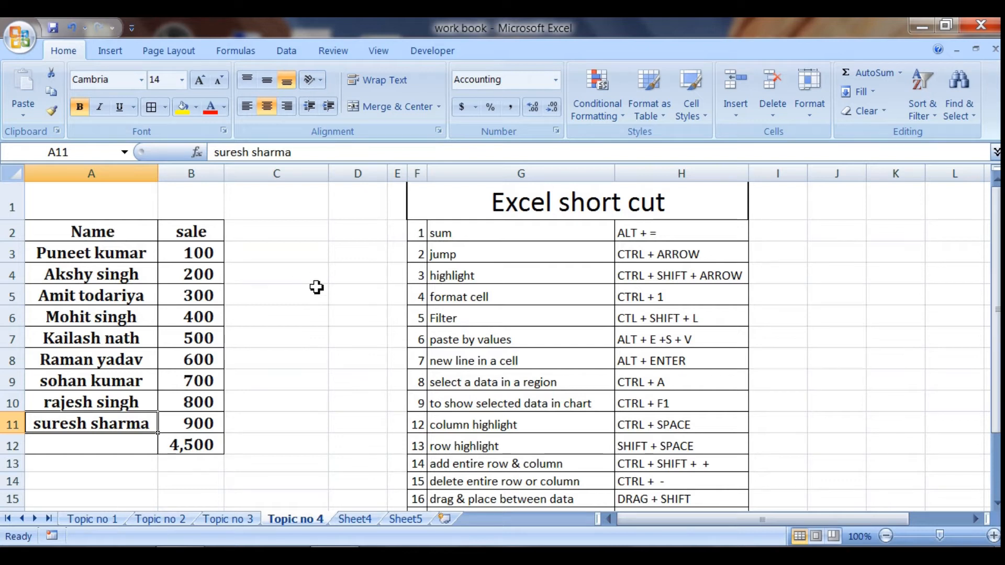
pyautogui.hotkey('ctrl', 'Up')
pyautogui.hotkey('ctrl', 'Down')
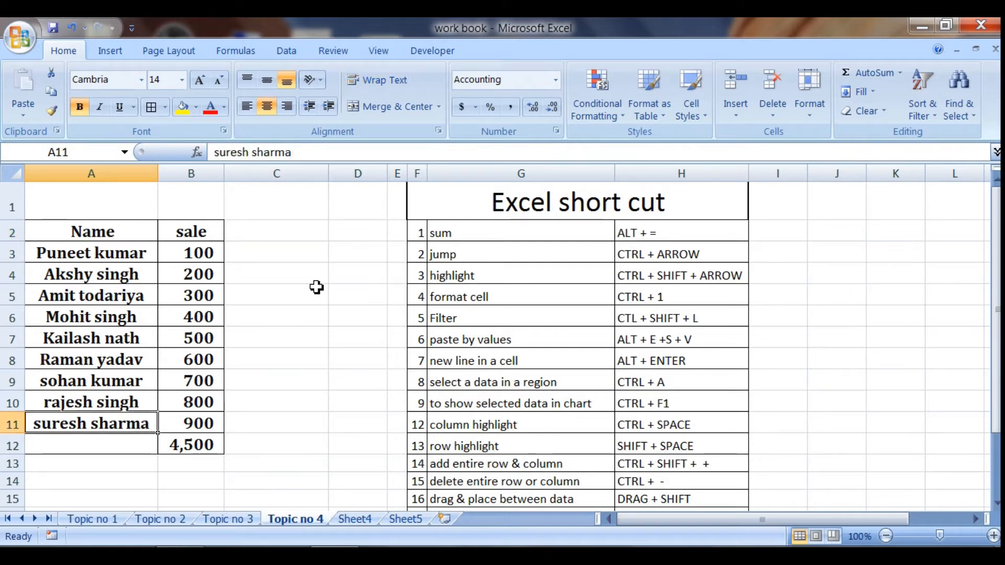
pyautogui.press('Right')
pyautogui.press('Left')
pyautogui.press('Up')
pyautogui.press('Right')
pyautogui.press('Left')
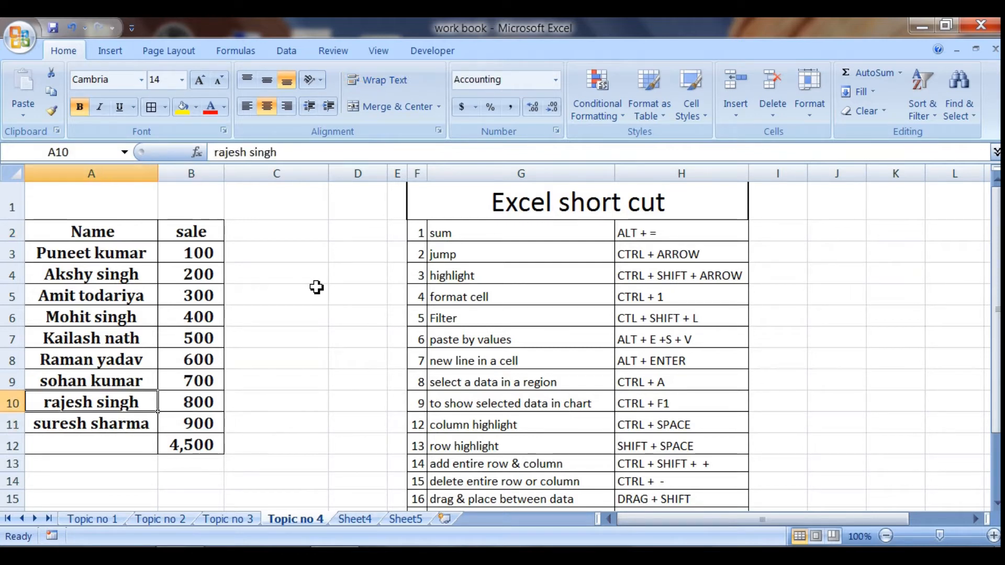
pyautogui.hotkey('ctrl', 'Up')
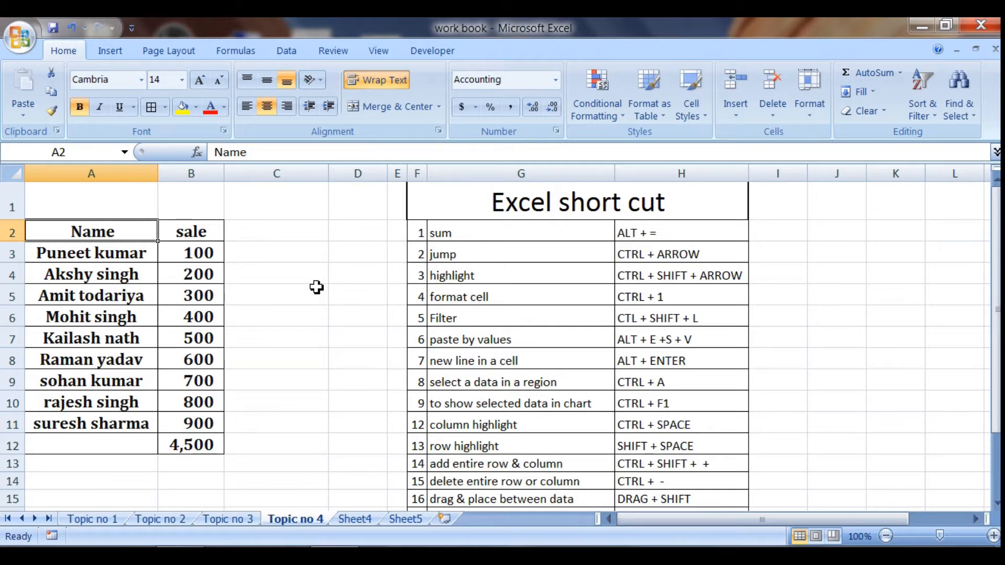
# - Highlight the table range A2:B11, and highlight A2:B12 starting from the sale heading
pyautogui.hotkey('ctrl', 'shift', 'Down')
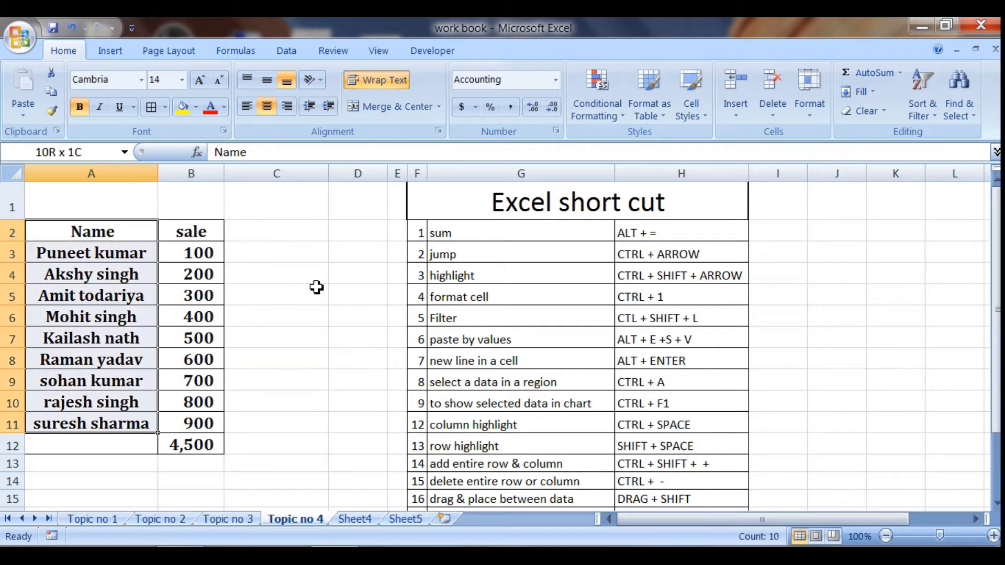
pyautogui.hotkey('ctrl', 'shift', 'Right')
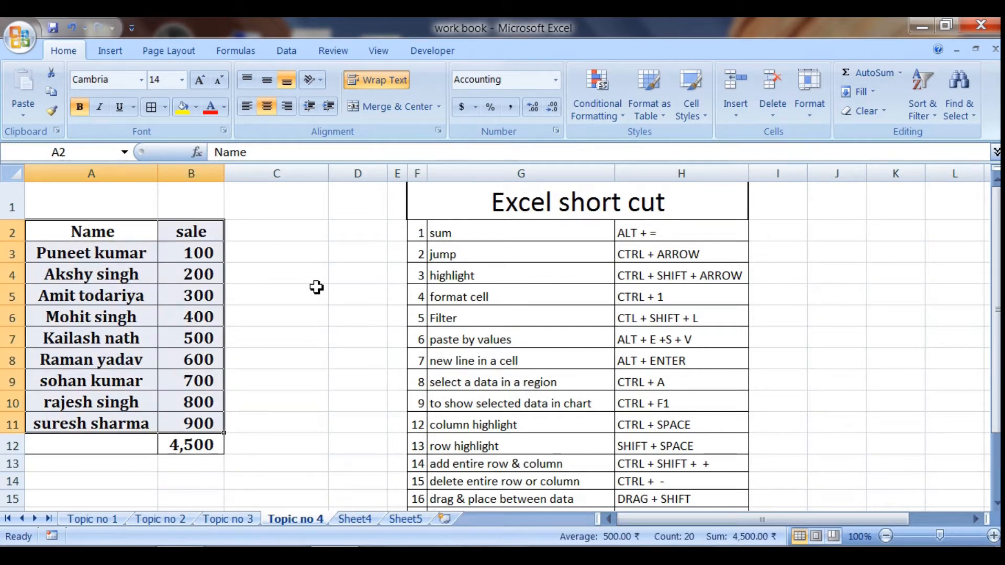
pyautogui.press('Right')
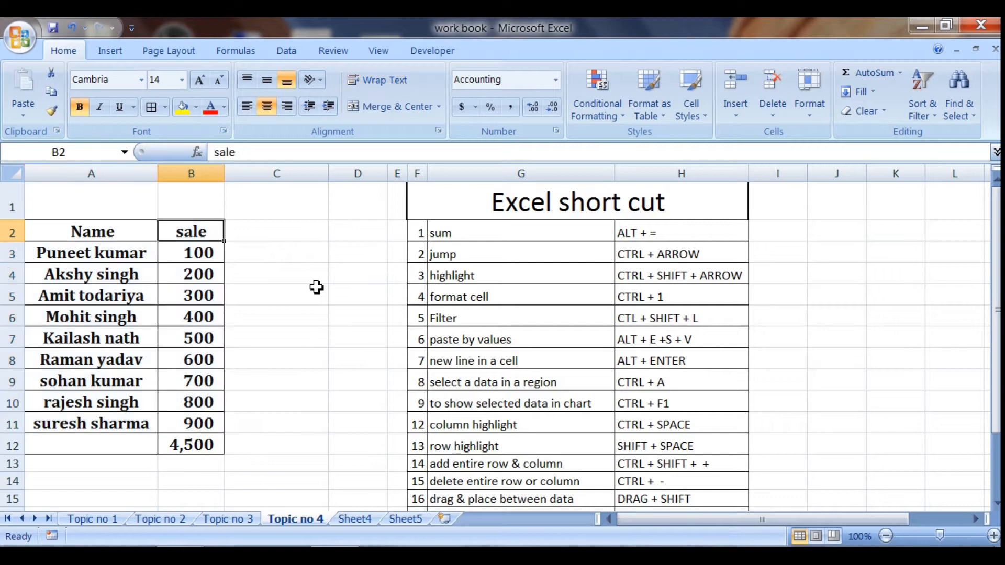
pyautogui.hotkey('ctrl', 'shift', 'Down')
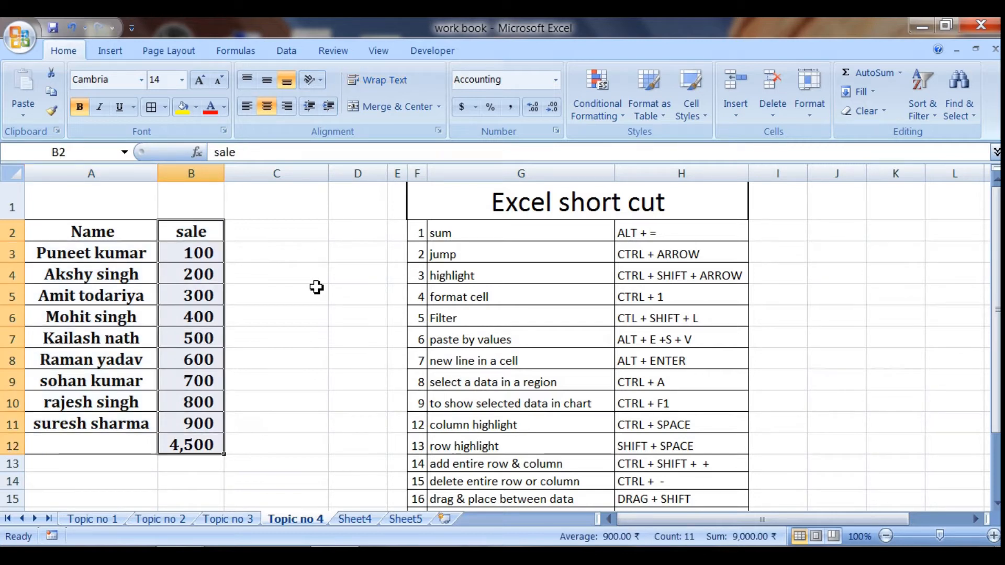
pyautogui.hotkey('ctrl', 'shift', 'Left')
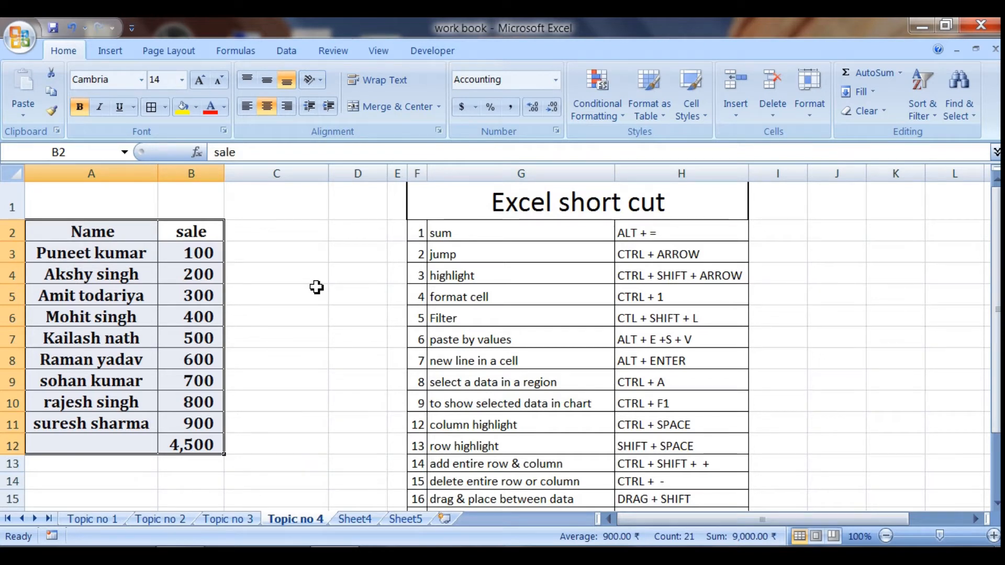
# - View the Format Cells settings of sale cell B6 and close them without changes
pyautogui.click(192, 318)
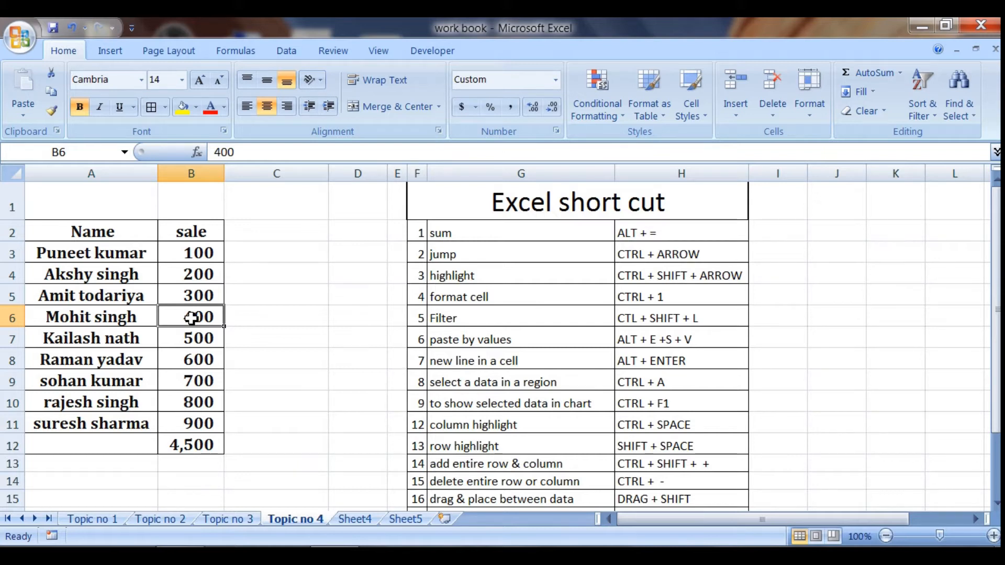
pyautogui.hotkey('ctrl', '1')
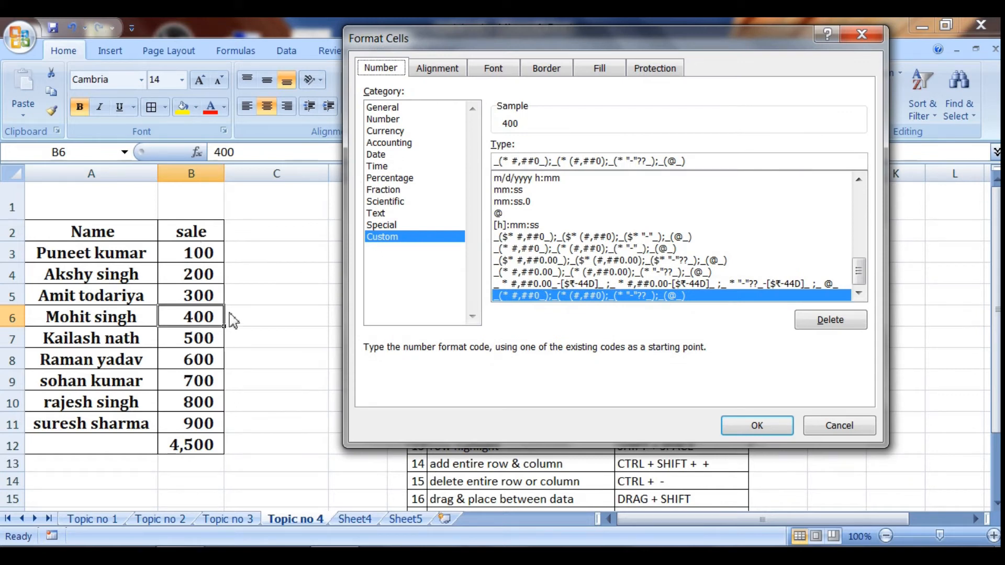
pyautogui.click(836, 427)
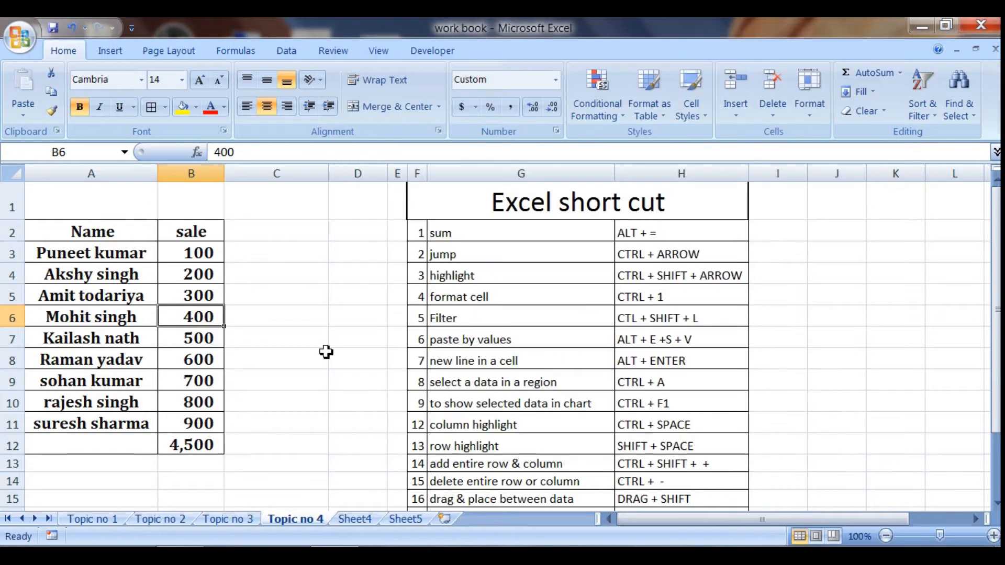
# - Review the Number and Time format categories for the sale values in B3:B11 without applying a format
pyautogui.click(181, 252)
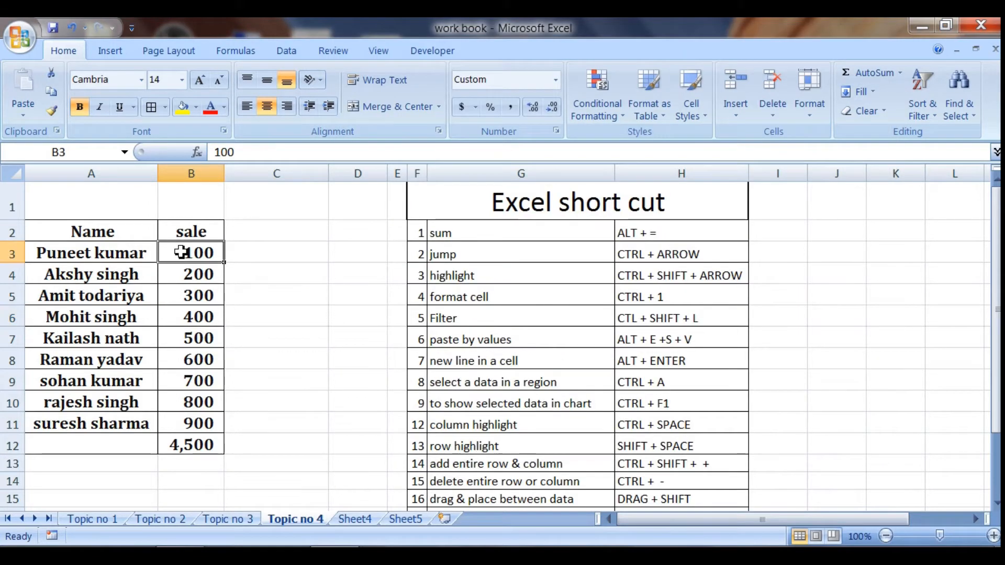
pyautogui.hotkey('shift', 'Down')
pyautogui.hotkey('shift', 'Down')
pyautogui.hotkey('shift', 'Down')
pyautogui.hotkey('shift', 'Down')
pyautogui.hotkey('shift', 'Down')
pyautogui.hotkey('shift', 'Down')
pyautogui.hotkey('shift', 'Down')
pyautogui.hotkey('shift', 'Down')
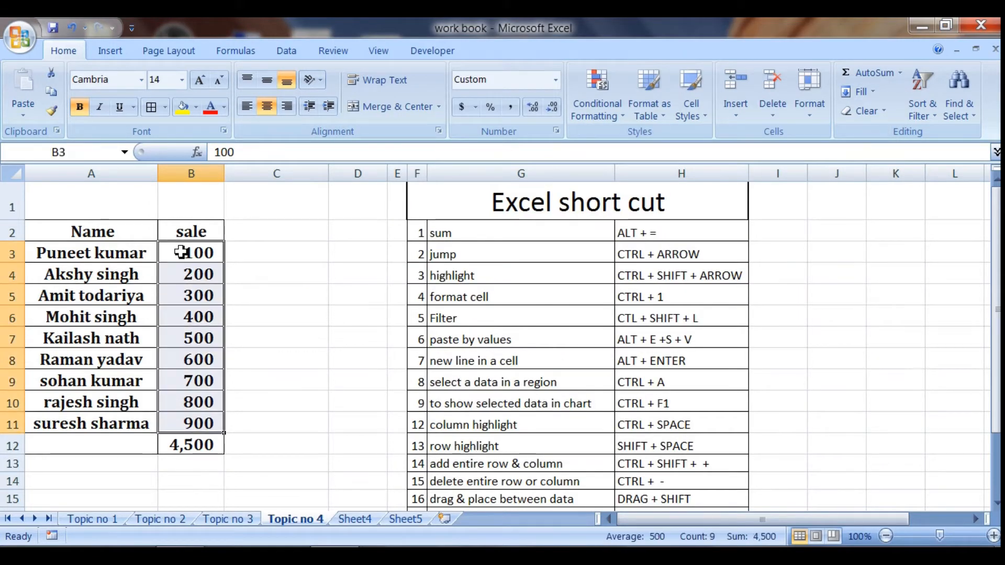
pyautogui.hotkey('ctrl', '1')
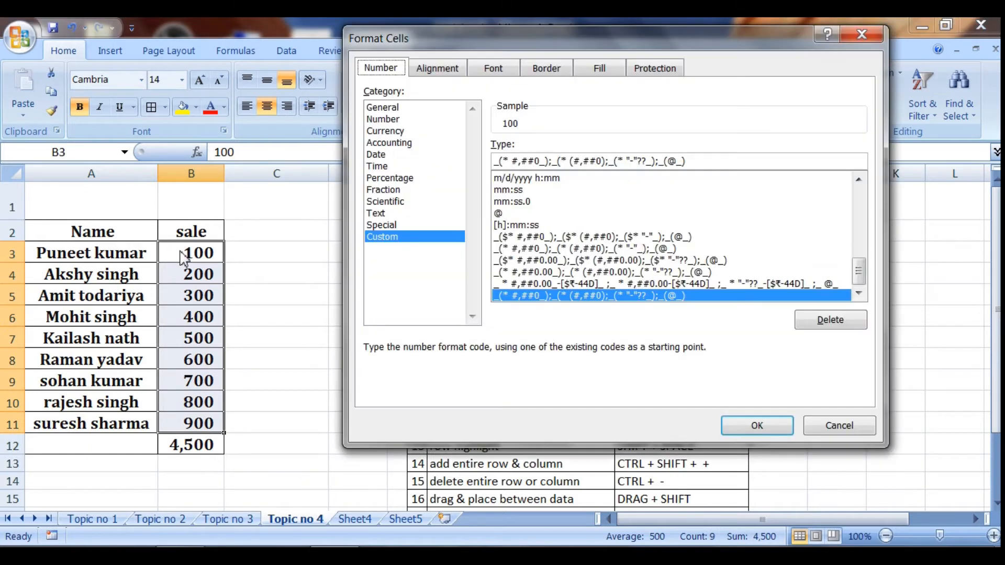
pyautogui.click(384, 120)
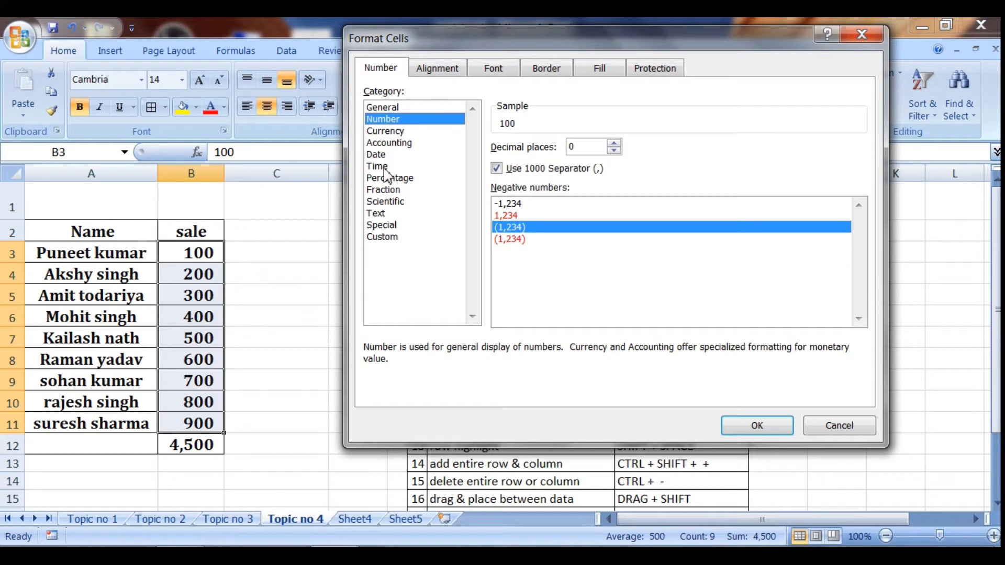
pyautogui.click(384, 167)
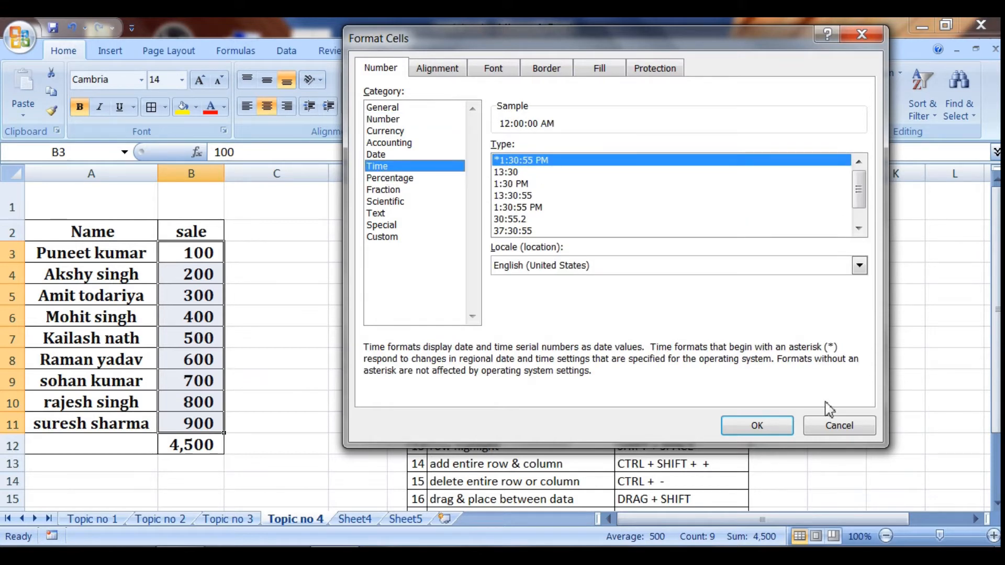
pyautogui.click(838, 425)
# - Add filters to the Name and sale headings and view the filter options of both columns
pyautogui.click(65, 340)
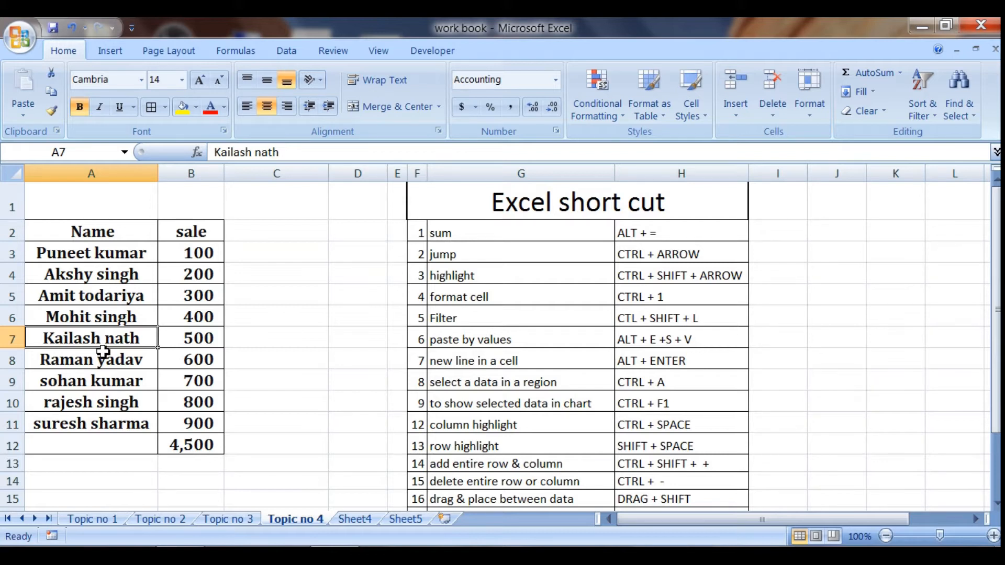
pyautogui.hotkey('ctrl', 'shift', 'l')
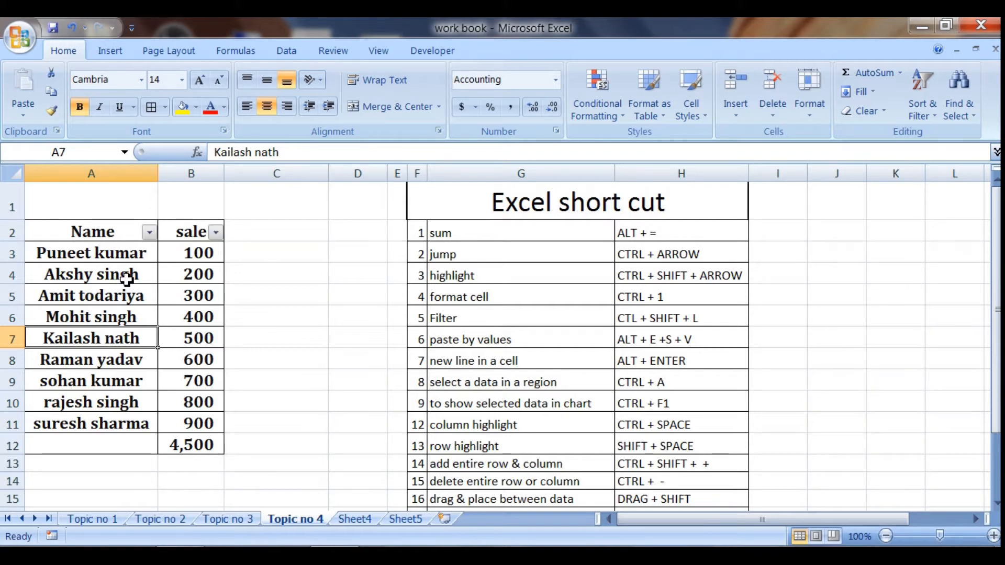
pyautogui.click(150, 232)
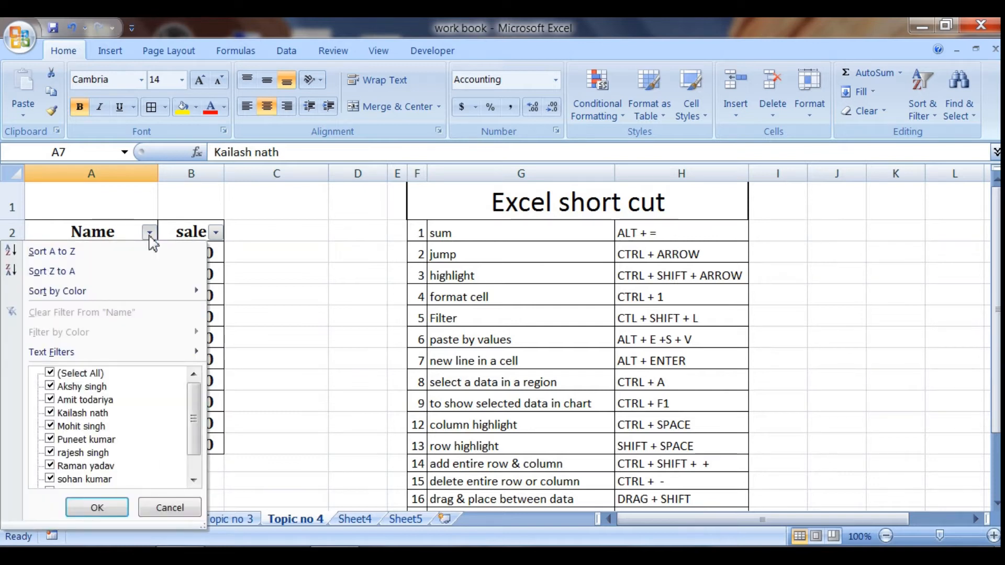
pyautogui.click(150, 234)
pyautogui.click(215, 234)
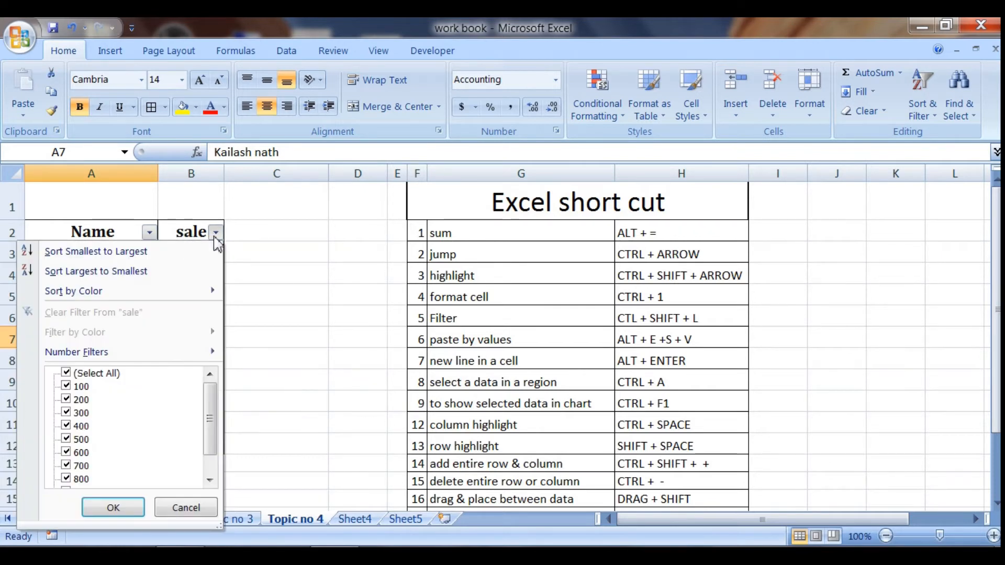
pyautogui.click(215, 237)
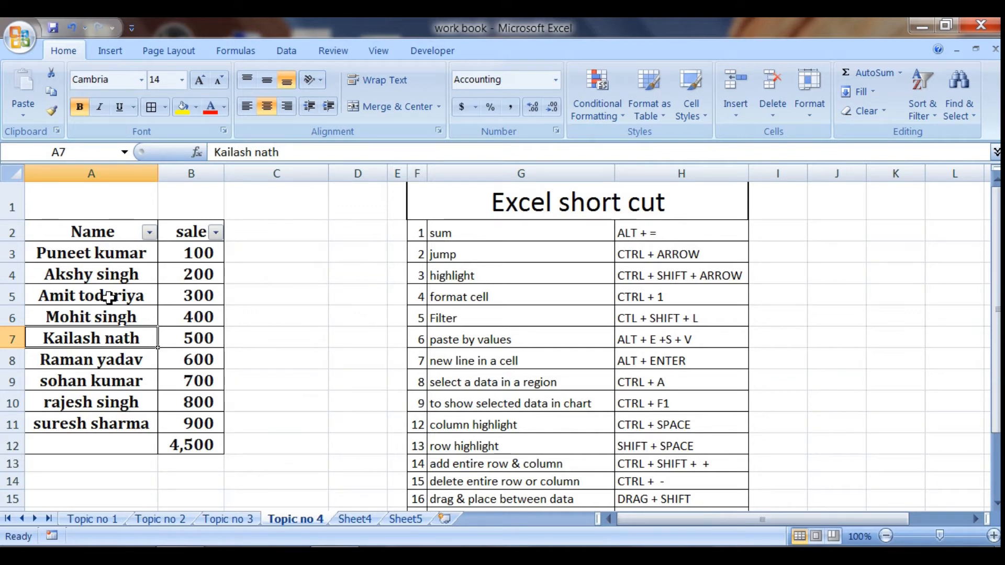
# - Remove the filters from the Name and sale headings
pyautogui.hotkey('ctrl', 'shift', 'l')
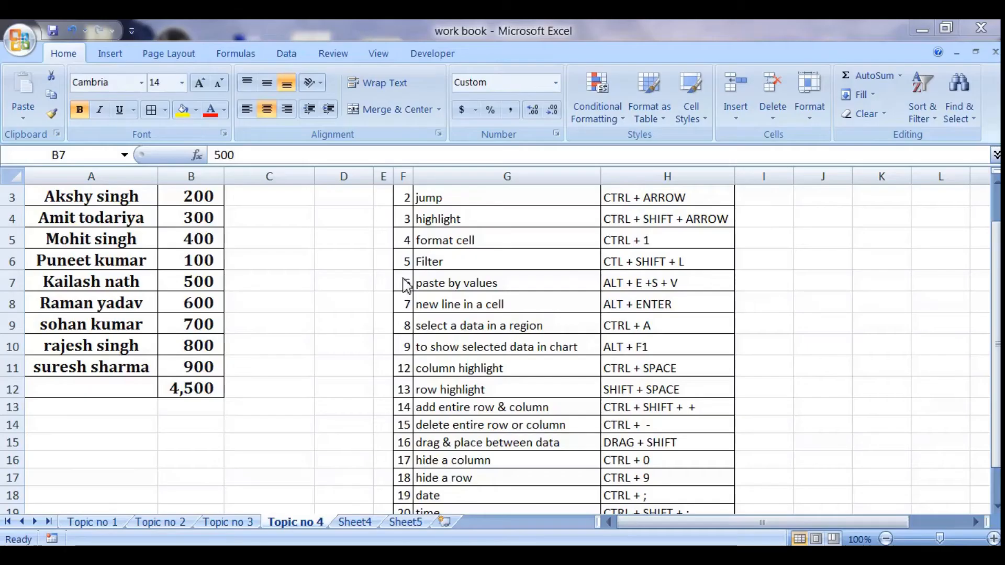
pyautogui.click(186, 233)
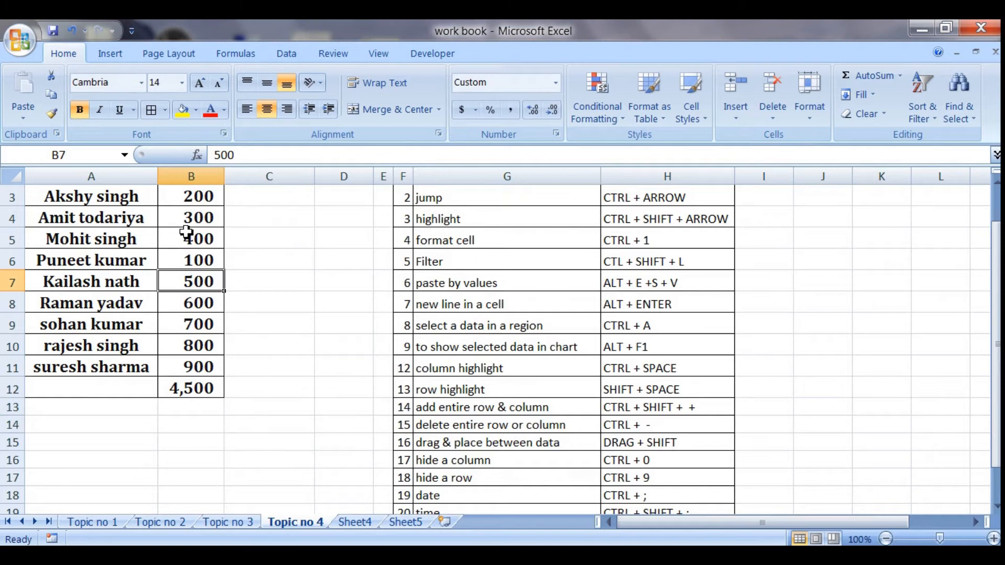
pyautogui.press('Up')
pyautogui.press('Up')
pyautogui.press('Up')
pyautogui.press('Up')
pyautogui.press('Up')
pyautogui.press('Up')
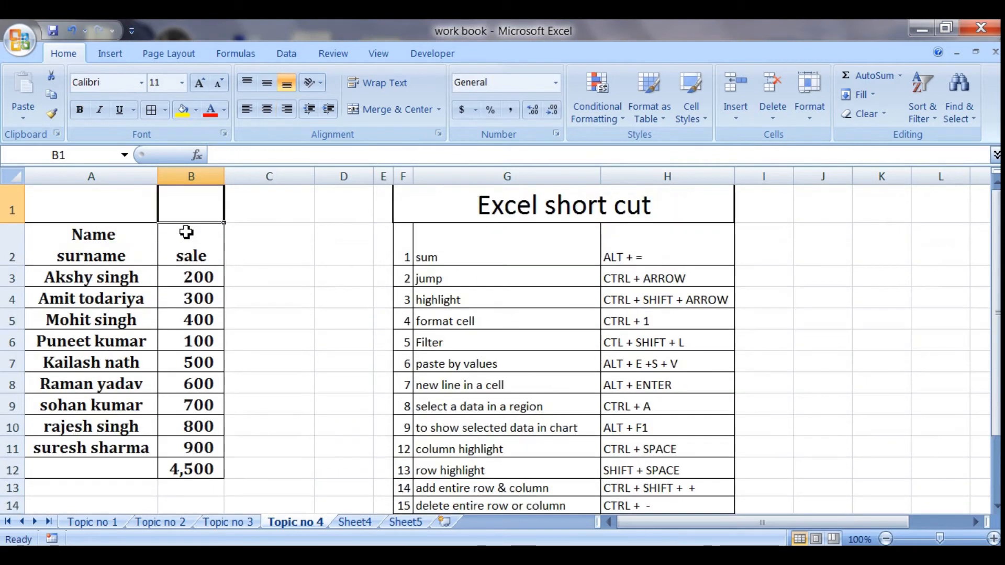
pyautogui.press('Down')
pyautogui.press('Down')
pyautogui.press('Up')
# - Copy the sale total in B12, paste it into D6 as values only, and clear D6 again
pyautogui.press('Down')
pyautogui.press('Down')
pyautogui.press('Down')
pyautogui.press('Down')
pyautogui.press('Down')
pyautogui.press('Down')
pyautogui.press('Down')
pyautogui.press('Down')
pyautogui.press('Down')
pyautogui.press('Down')
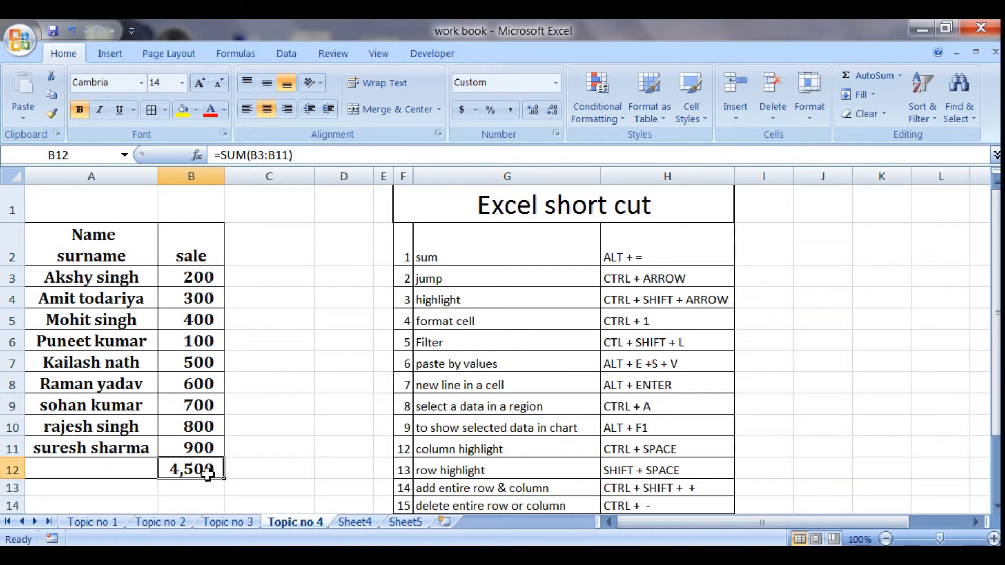
pyautogui.hotkey('ctrl', 'c')
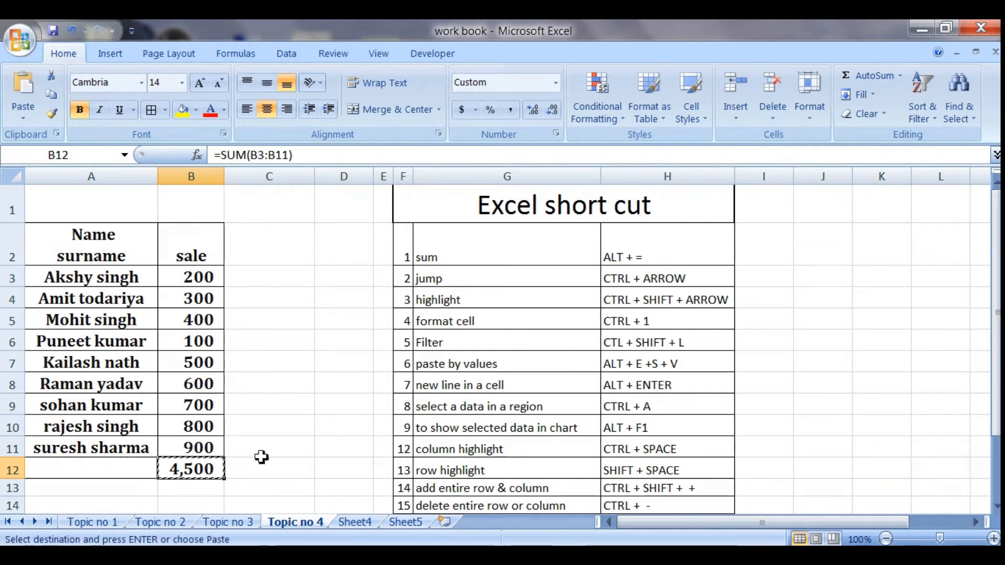
pyautogui.click(329, 339)
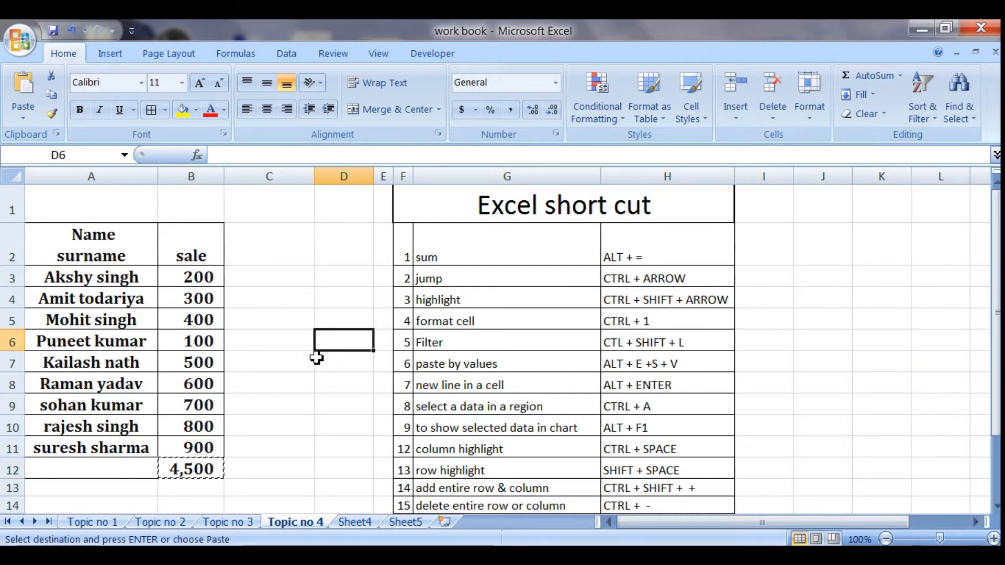
pyautogui.hotkey('alt', 'e')
pyautogui.press('s')
pyautogui.press('v')
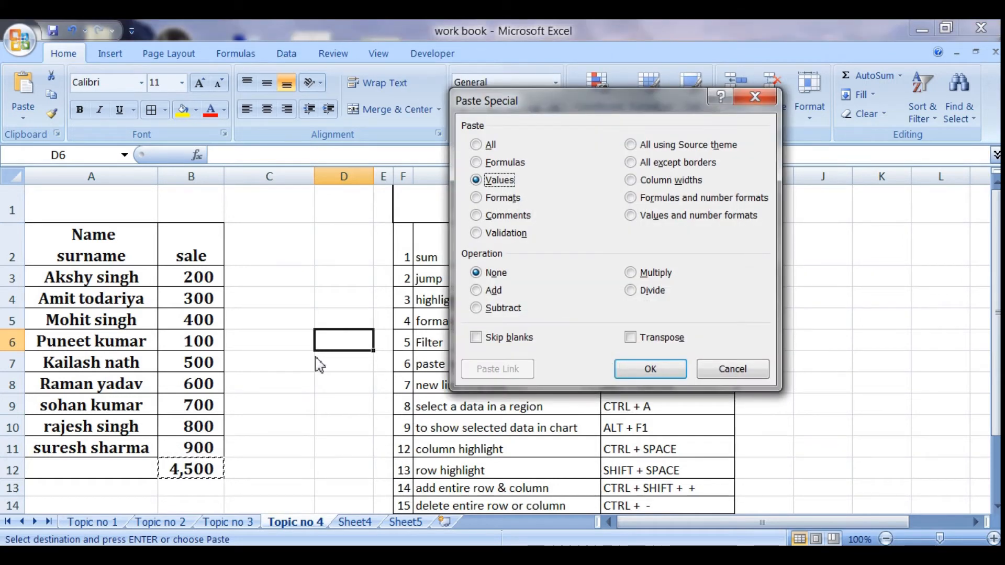
pyautogui.press('Return')
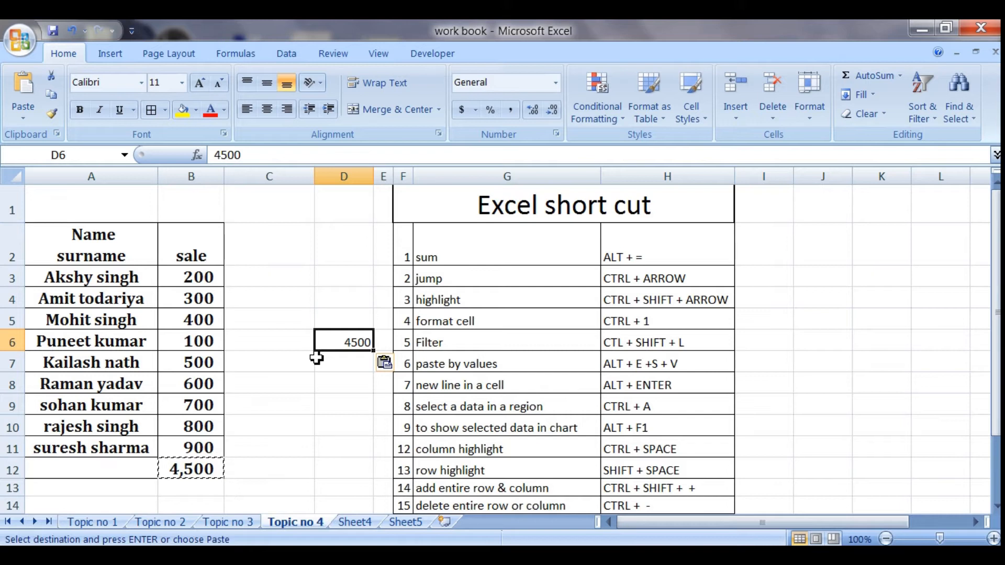
pyautogui.press('Delete')
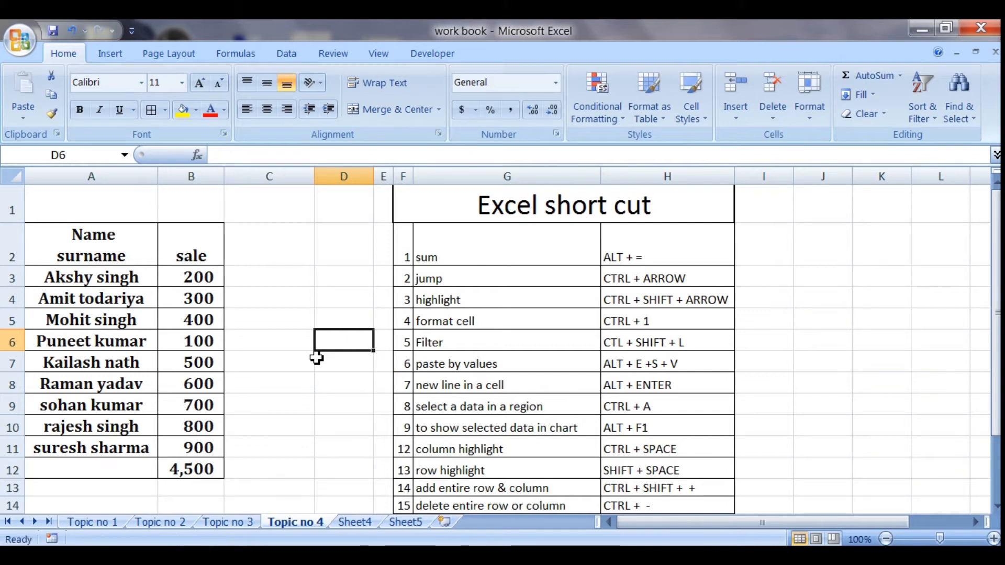
# - Remove the second line "surname" from the heading in A2, leaving only "Name"
pyautogui.doubleClick(129, 255)
pyautogui.press('BackSpace')
pyautogui.press('BackSpace')
pyautogui.press('BackSpace')
pyautogui.press('BackSpace')
pyautogui.press('BackSpace')
pyautogui.press('BackSpace')
pyautogui.press('BackSpace')
pyautogui.press('BackSpace')
pyautogui.press('BackSpace')
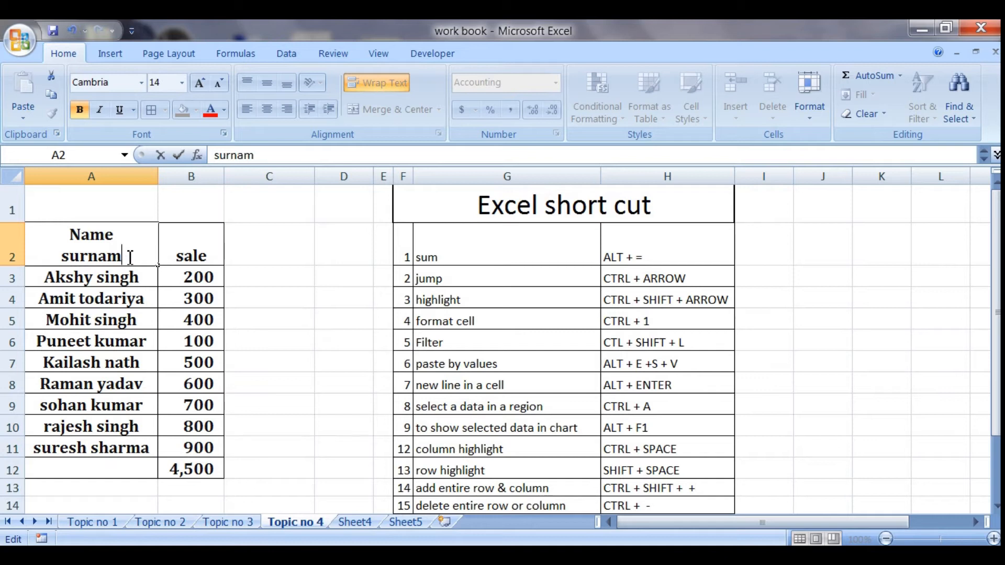
pyautogui.write('e')
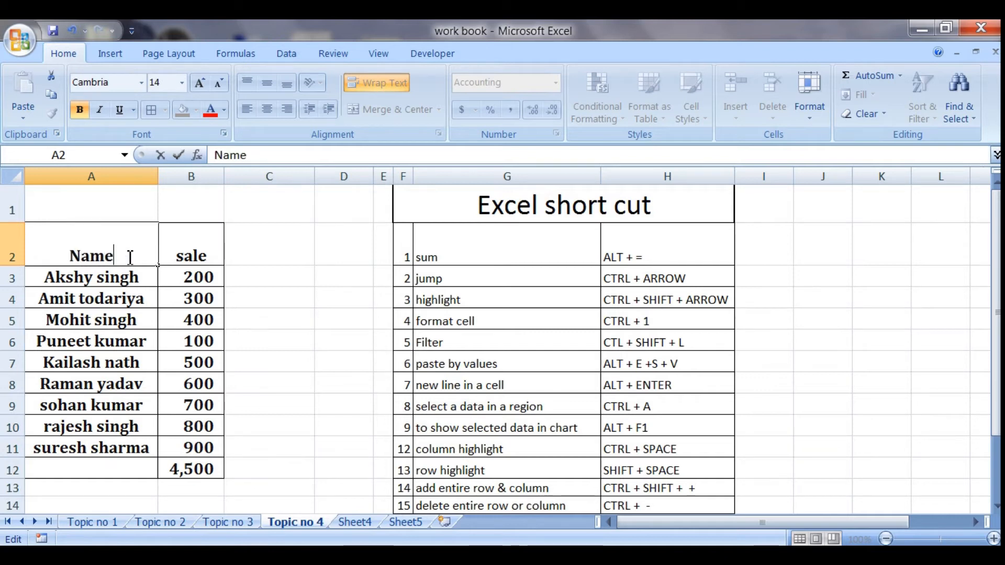
pyautogui.press('Return')
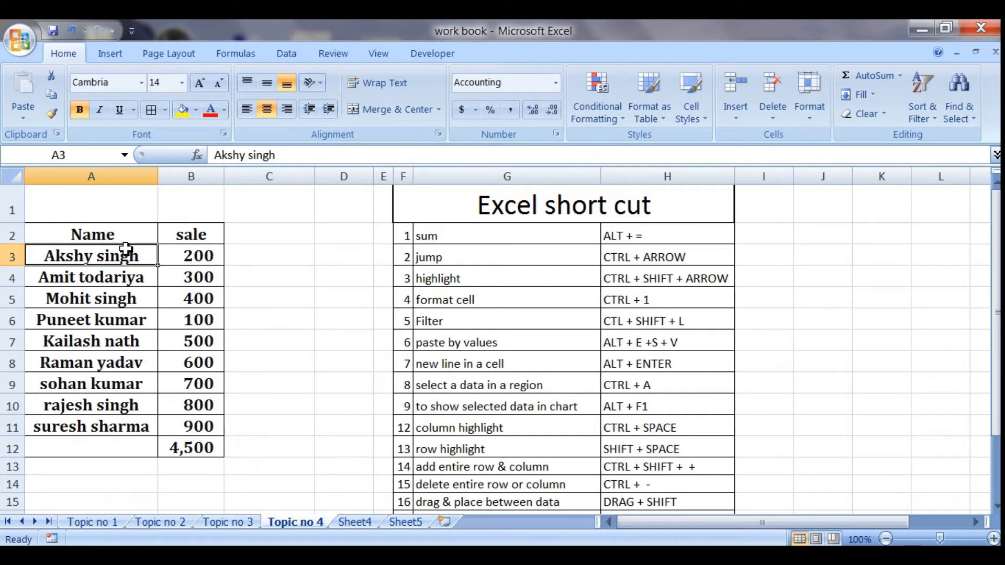
# - Add "surname" on a new line below "Name" within heading cell A2
pyautogui.doubleClick(124, 235)
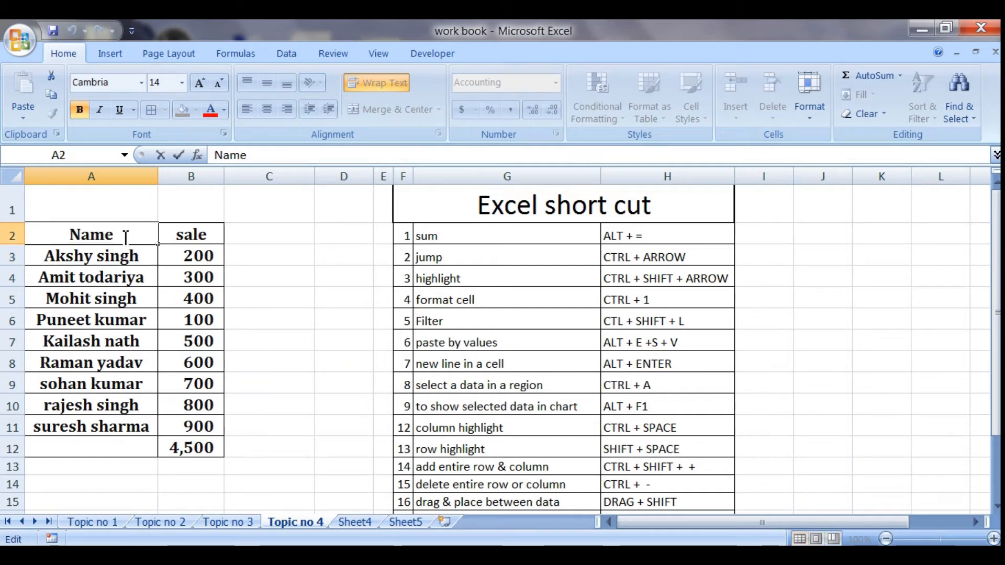
pyautogui.hotkey('alt', 'Return')
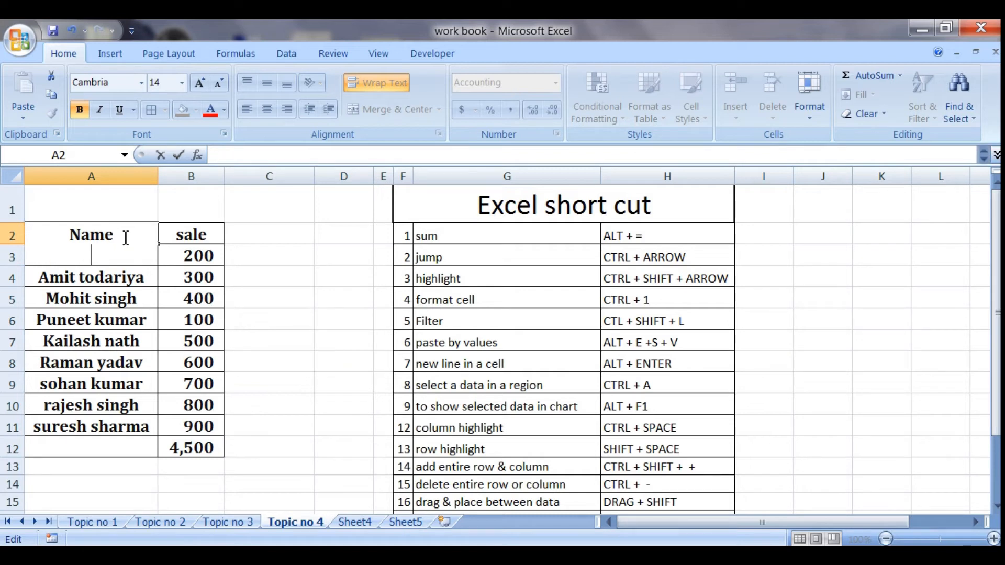
pyautogui.write('surname')
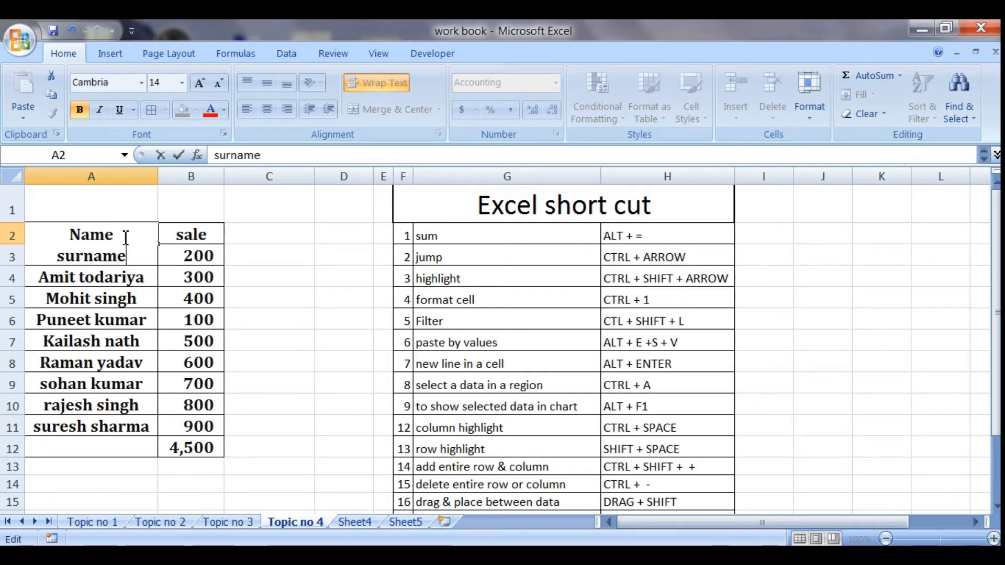
pyautogui.press('Tab')
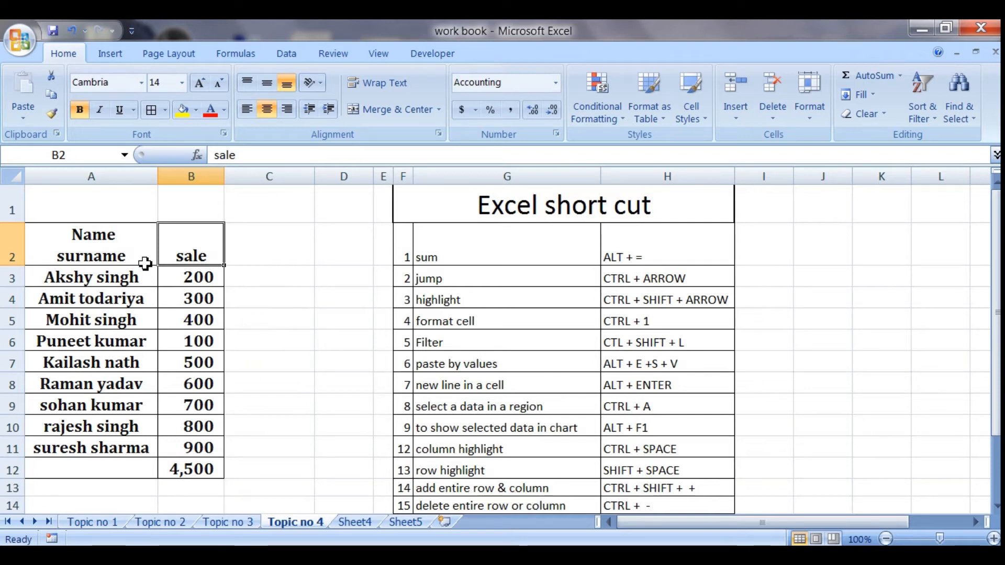
# - Select the data region around A5, the one around G7, and the whole sheet from blank cell C5, and clear the selection
pyautogui.click(122, 329)
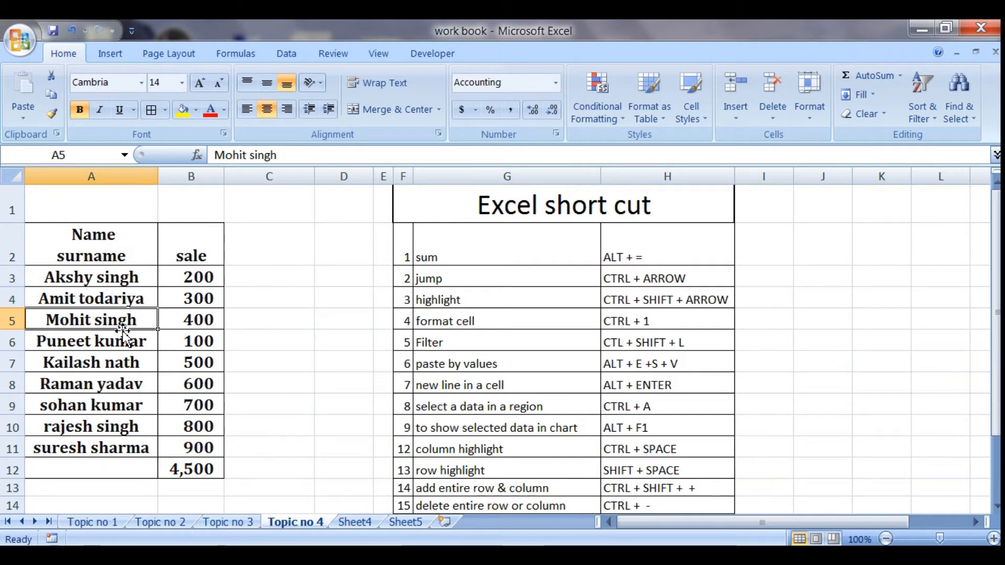
pyautogui.hotkey('ctrl', 'a')
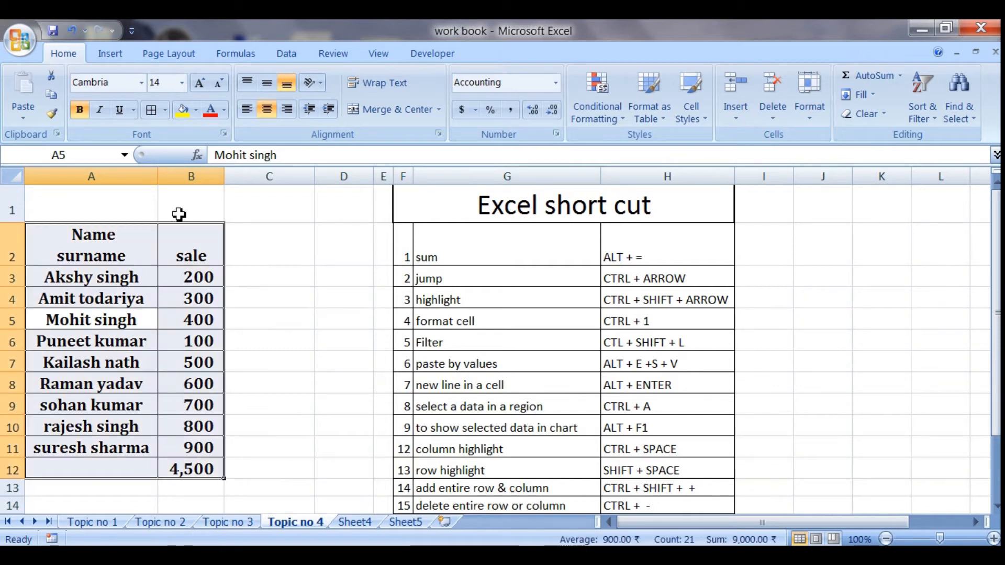
pyautogui.click(560, 354)
pyautogui.hotkey('ctrl', 'a')
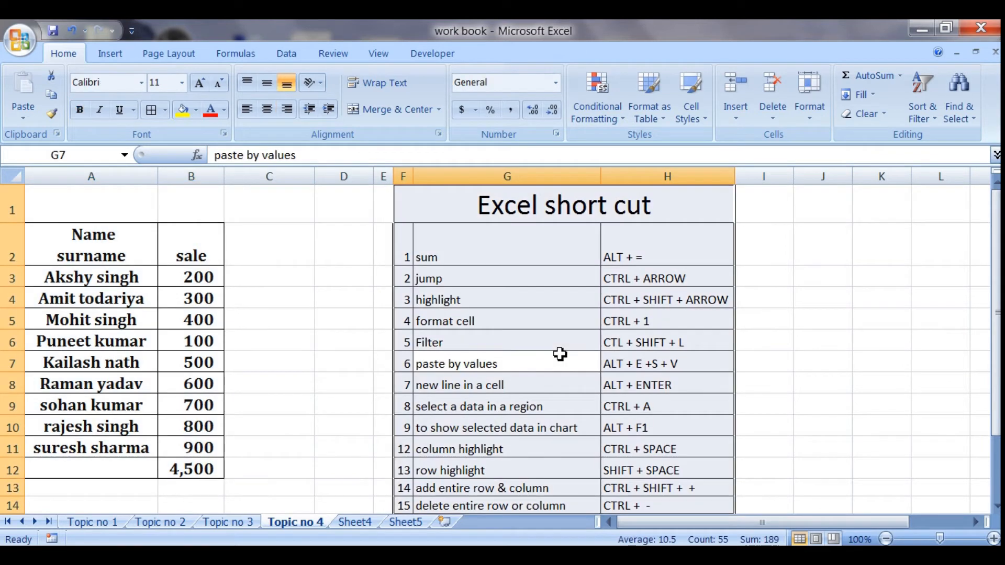
pyautogui.click(295, 322)
pyautogui.hotkey('ctrl', 'a')
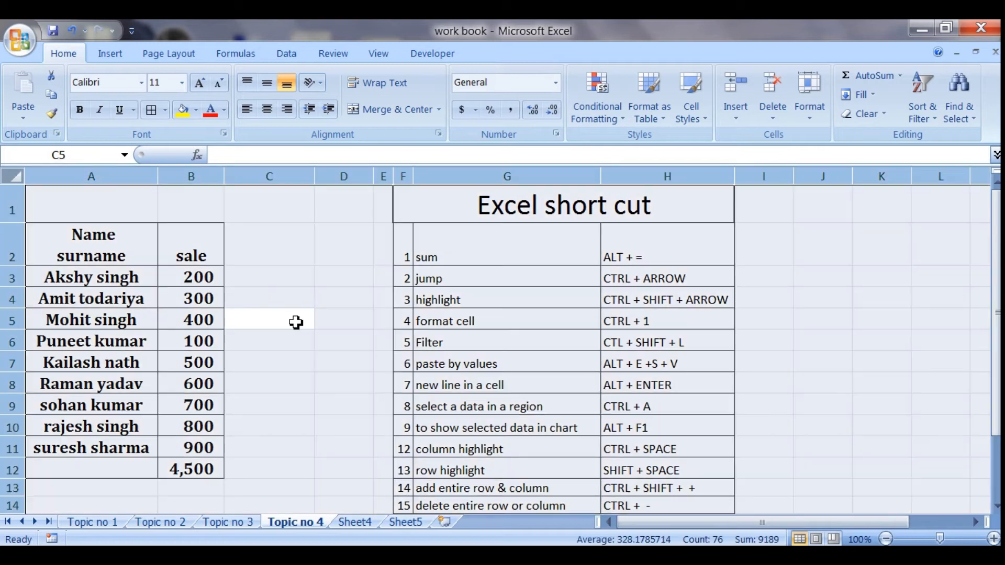
pyautogui.click(296, 322)
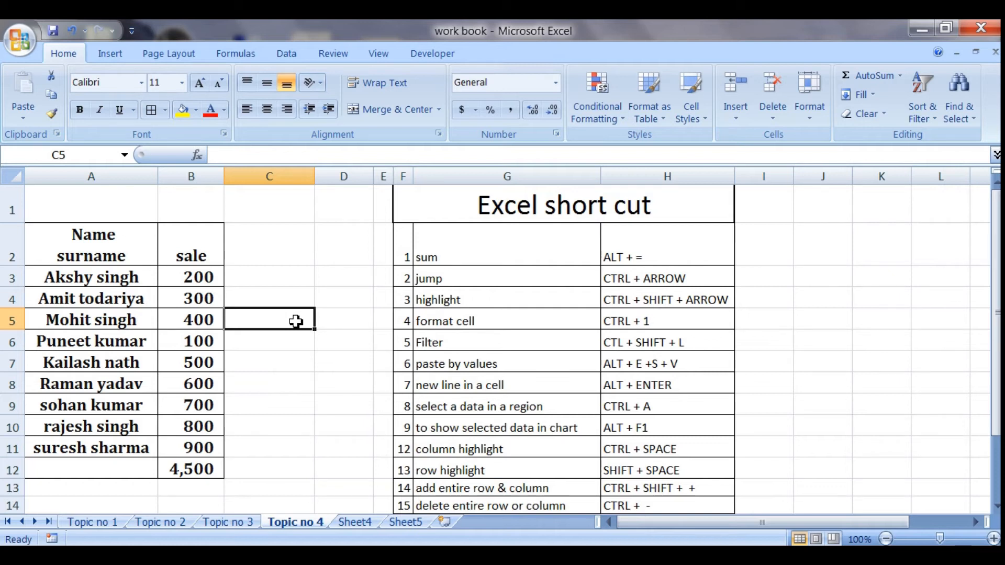
# - Create a default chart on the sheet from the whole name and sale table, and undo it
pyautogui.click(112, 310)
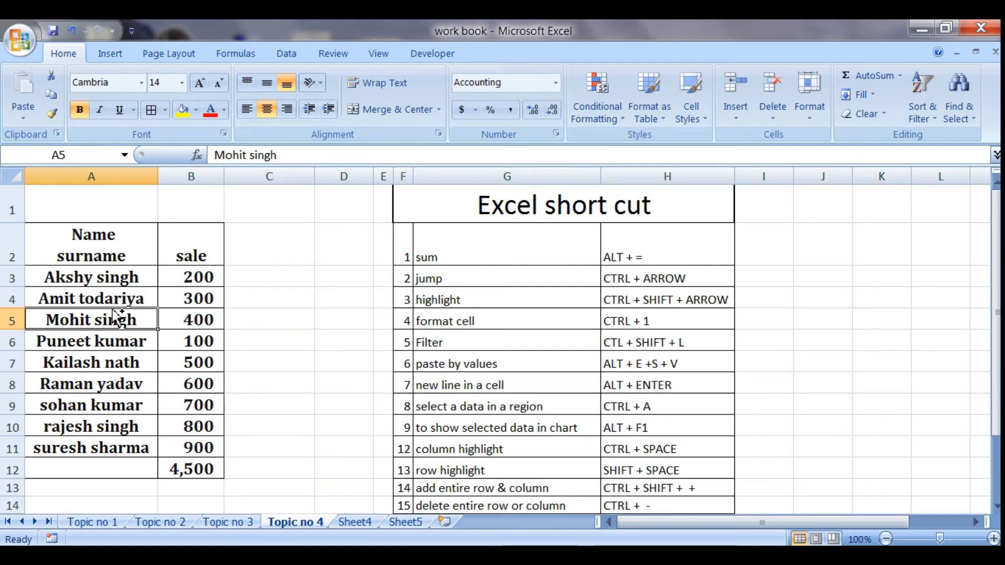
pyautogui.hotkey('ctrl', 'a')
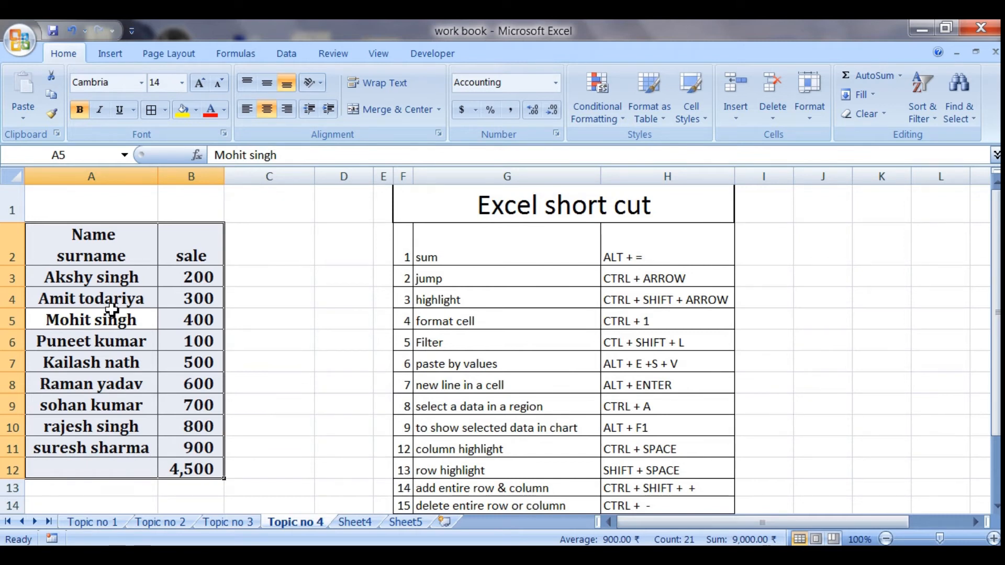
pyautogui.hotkey('alt', 'F1')
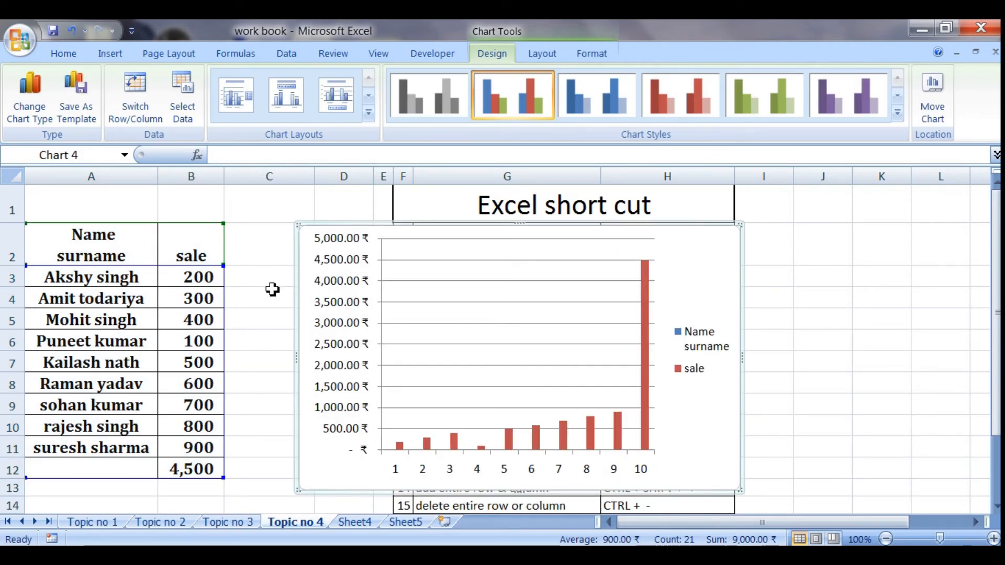
pyautogui.hotkey('ctrl', 'z')
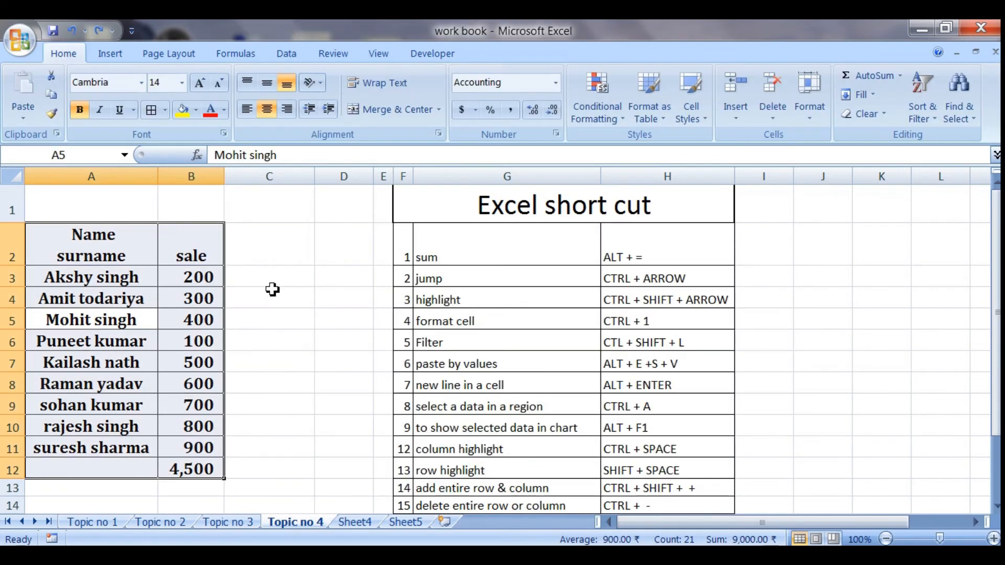
pyautogui.click(466, 428)
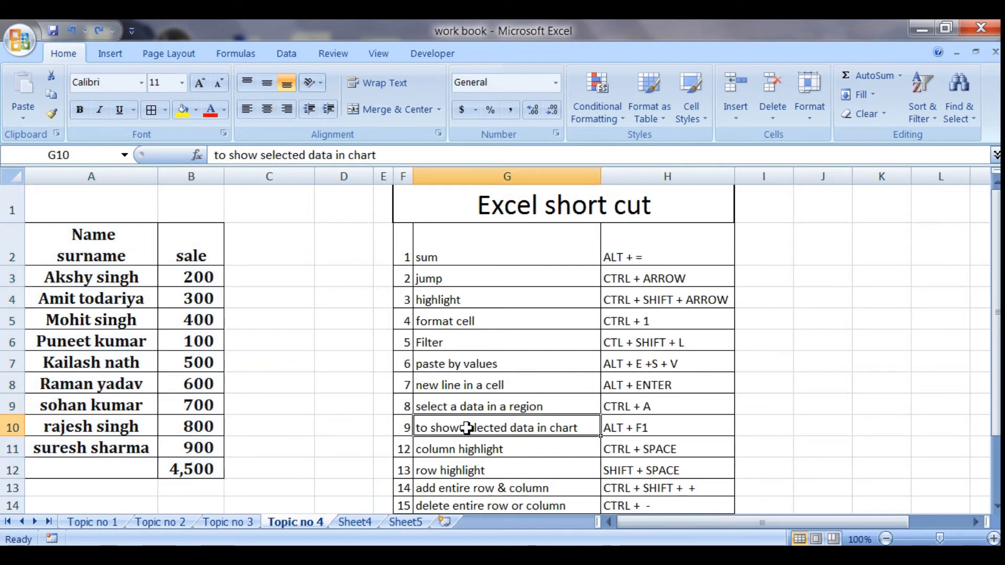
# - Highlight the entire sale column B and the entire row 7, and clear the highlight
pyautogui.click(194, 358)
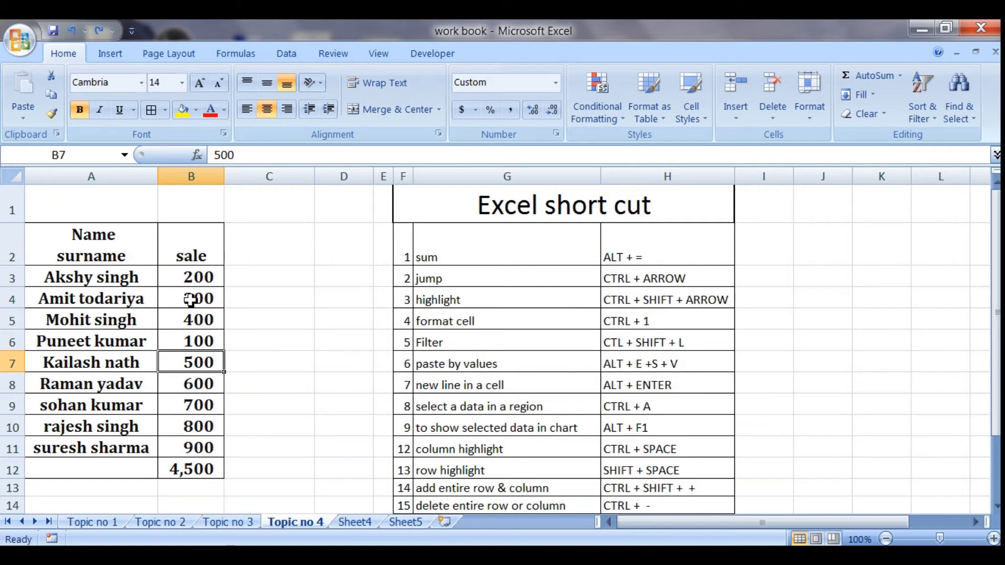
pyautogui.hotkey('ctrl', 'space')
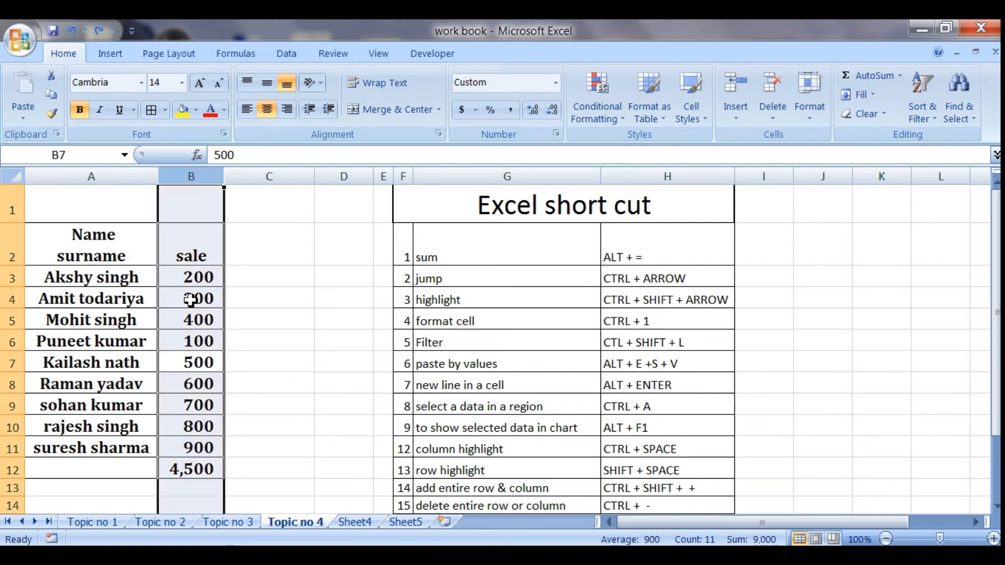
pyautogui.click(116, 362)
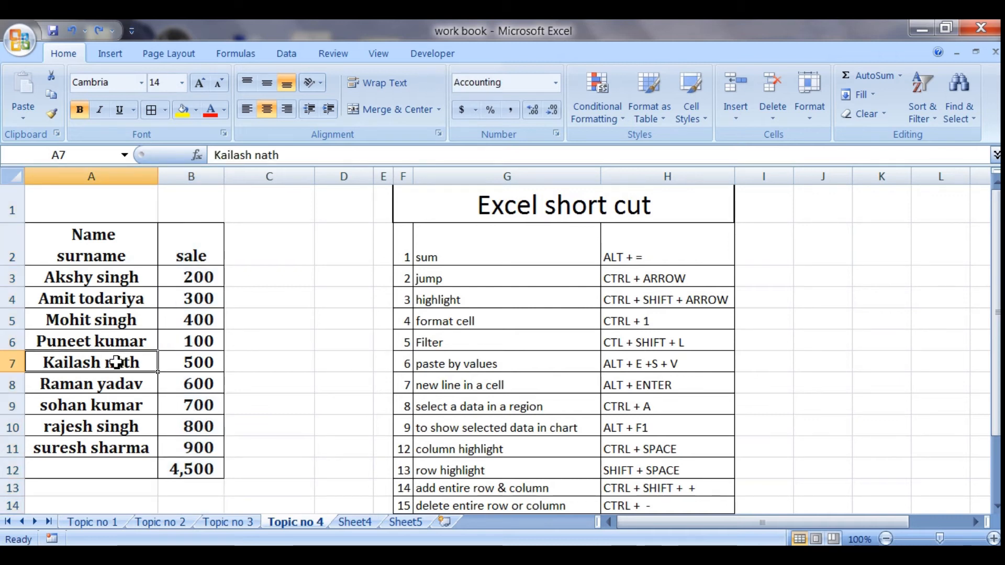
pyautogui.hotkey('shift', 'space')
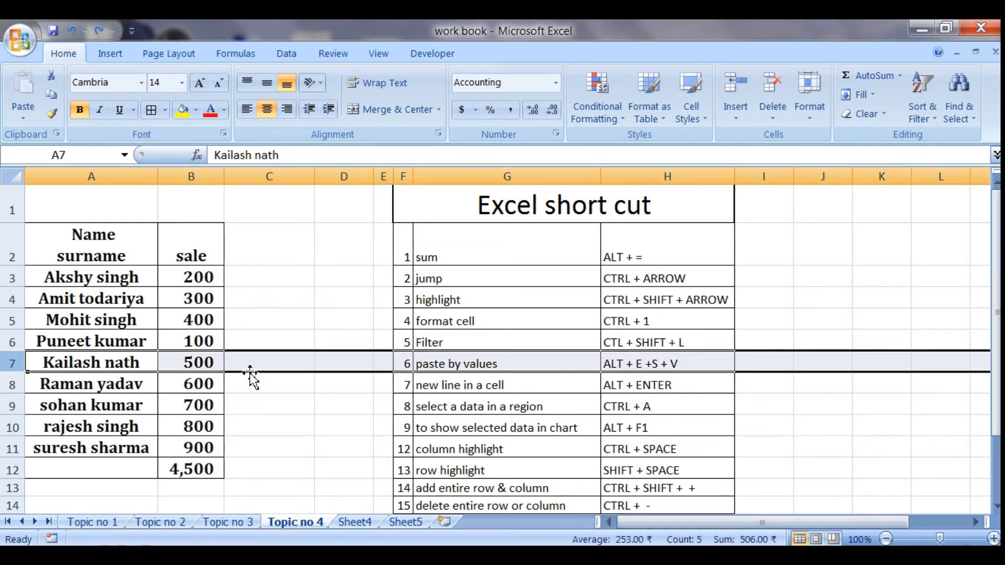
pyautogui.click(254, 406)
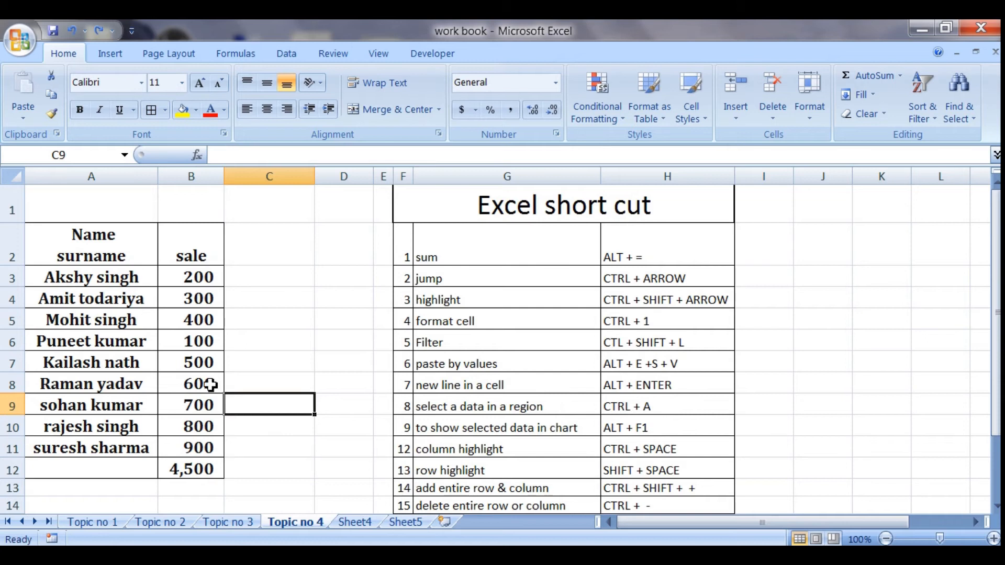
# - View the Insert options for sale cell B7 without inserting anything, and go to the "drag & place between data" entry in the shortcut list
pyautogui.click(195, 363)
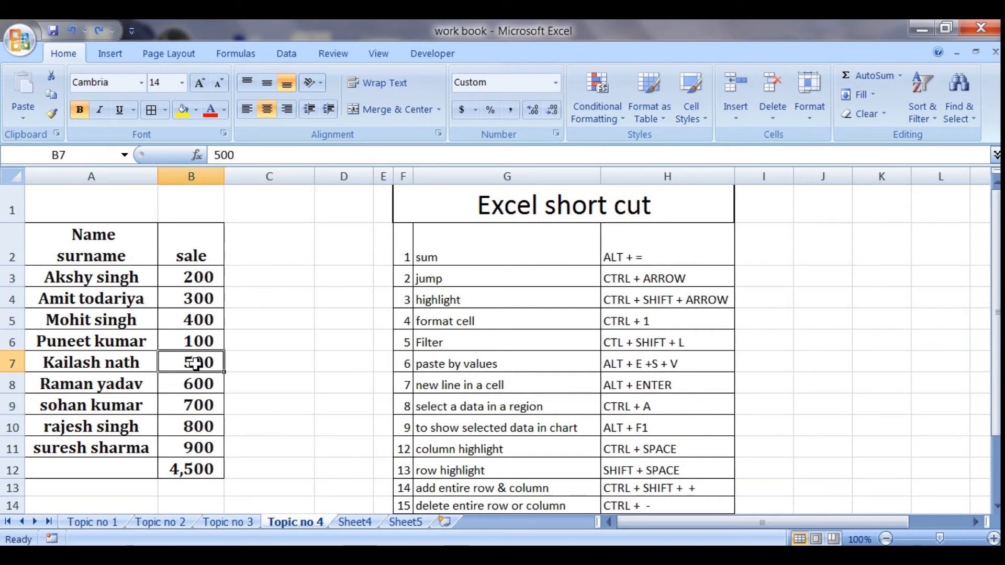
pyautogui.hotkey('ctrl', 'shift', '+')
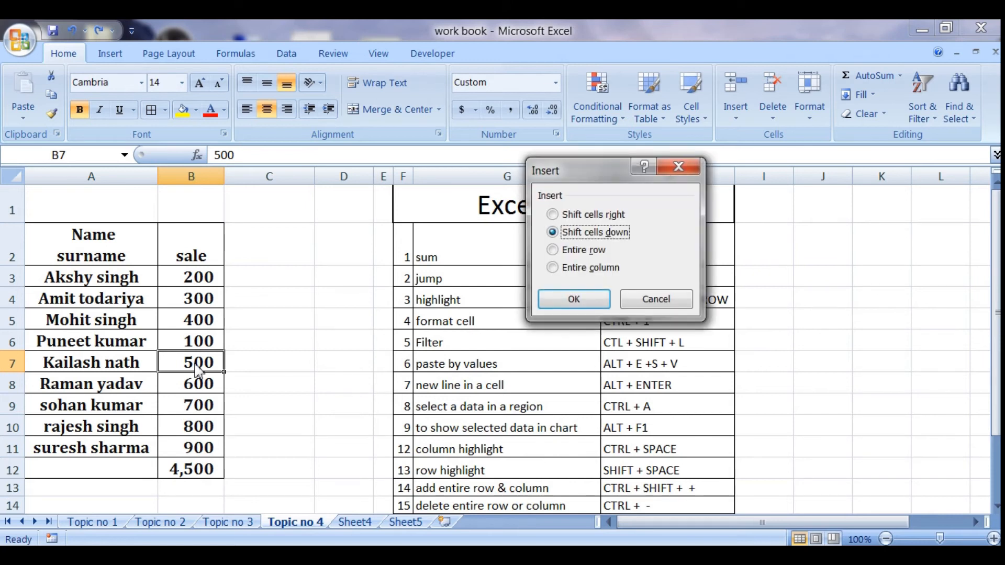
pyautogui.click(661, 301)
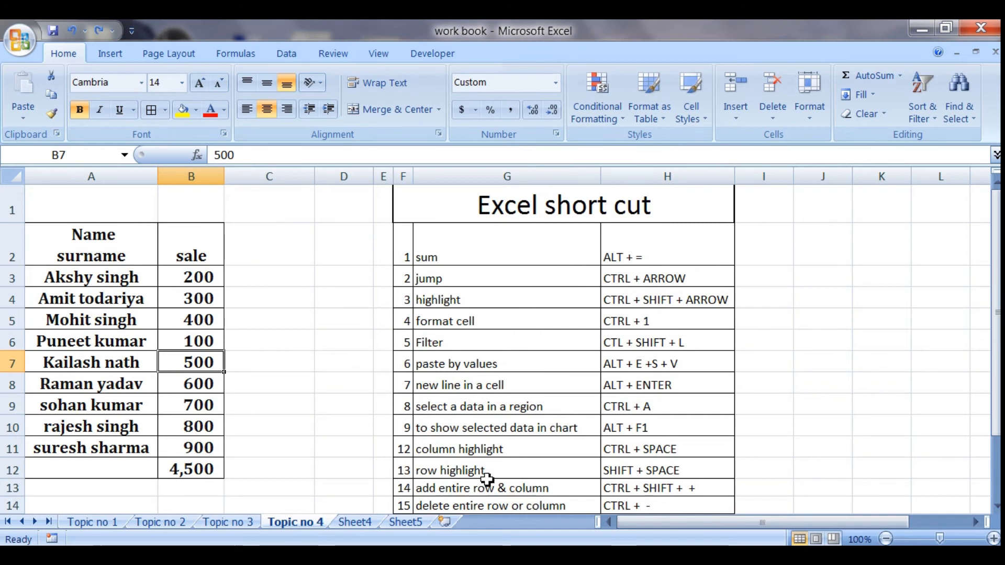
pyautogui.click(474, 488)
pyautogui.press('Down')
pyautogui.press('Down')
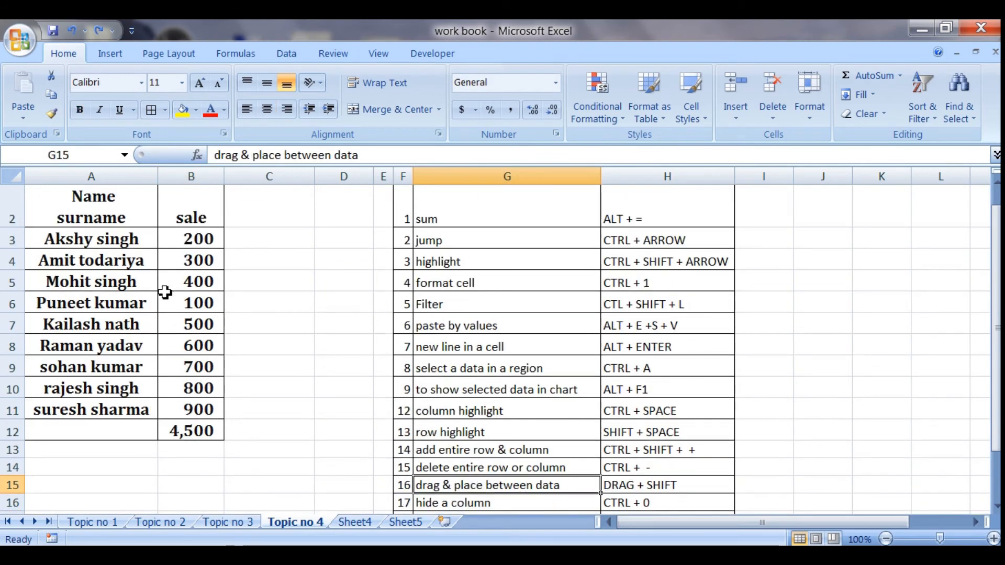
# - Select entire row 5 from the sale cell B5, delete the row, and undo the deletion
pyautogui.click(183, 284)
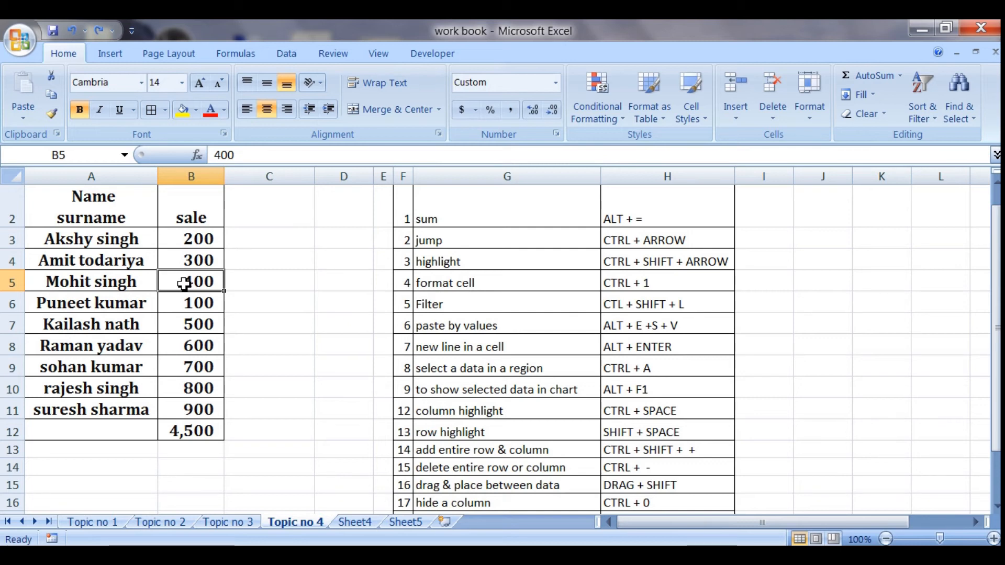
pyautogui.hotkey('shift', 'space')
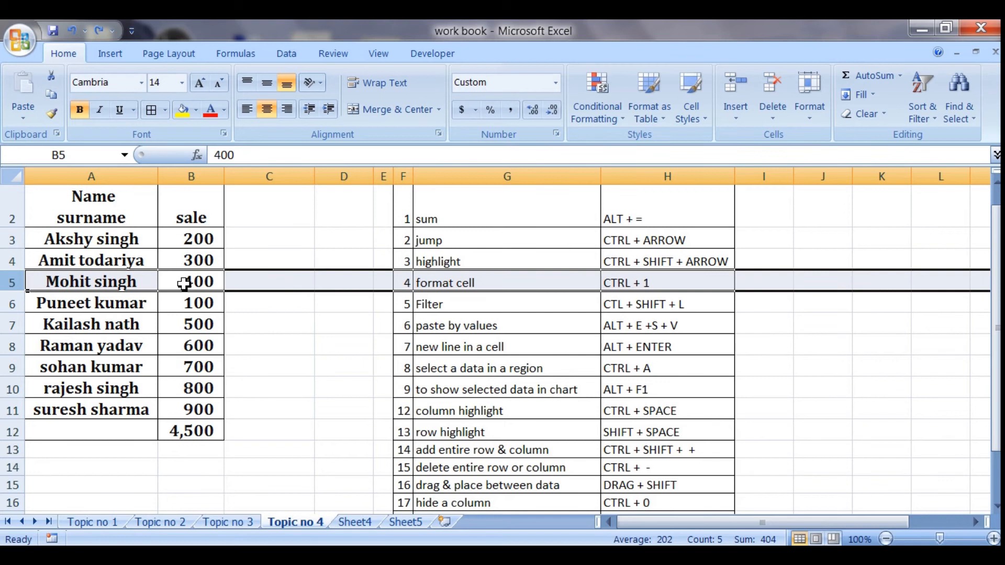
pyautogui.hotkey('ctrl', '-')
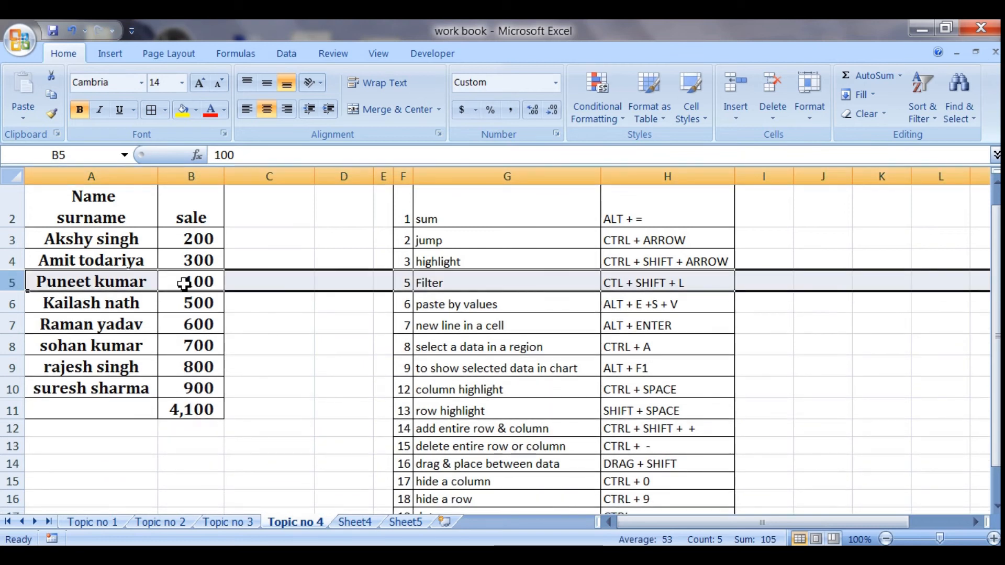
pyautogui.hotkey('ctrl', 'z')
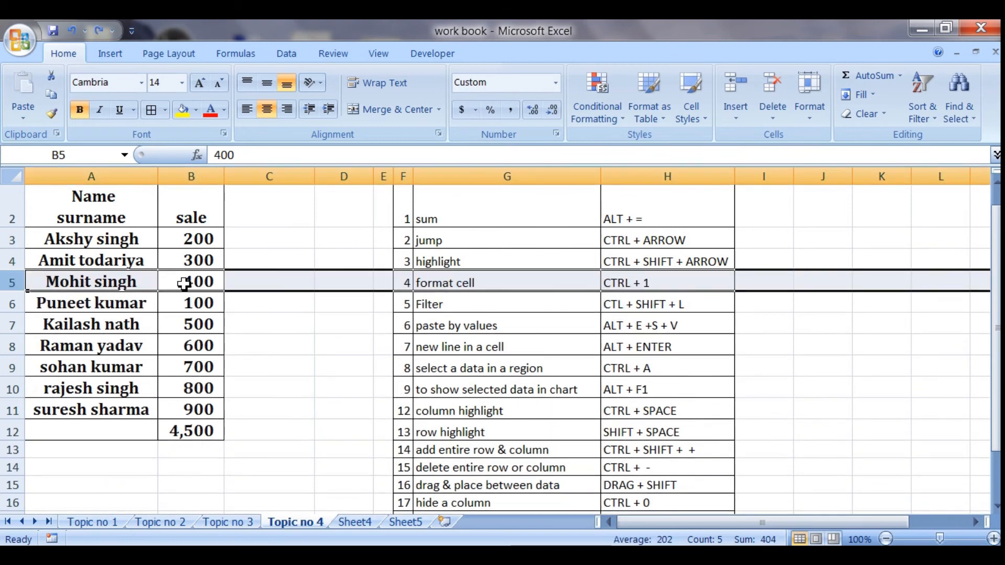
# - Go through the shortcut list from "column highlight" down to the "drag & place between data" entry
pyautogui.click(442, 414)
pyautogui.click(457, 437)
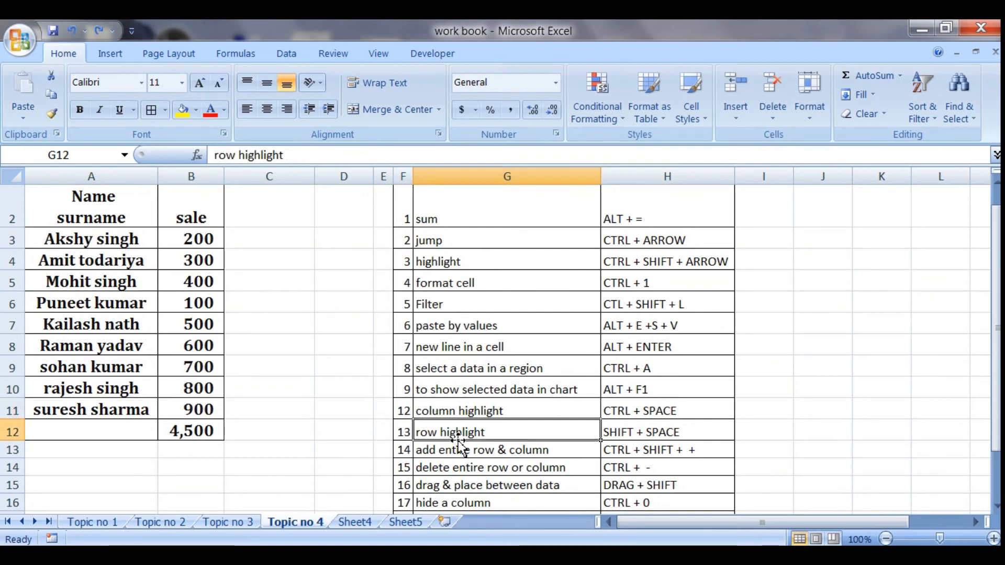
pyautogui.press('Down')
pyautogui.press('Down')
pyautogui.press('Down')
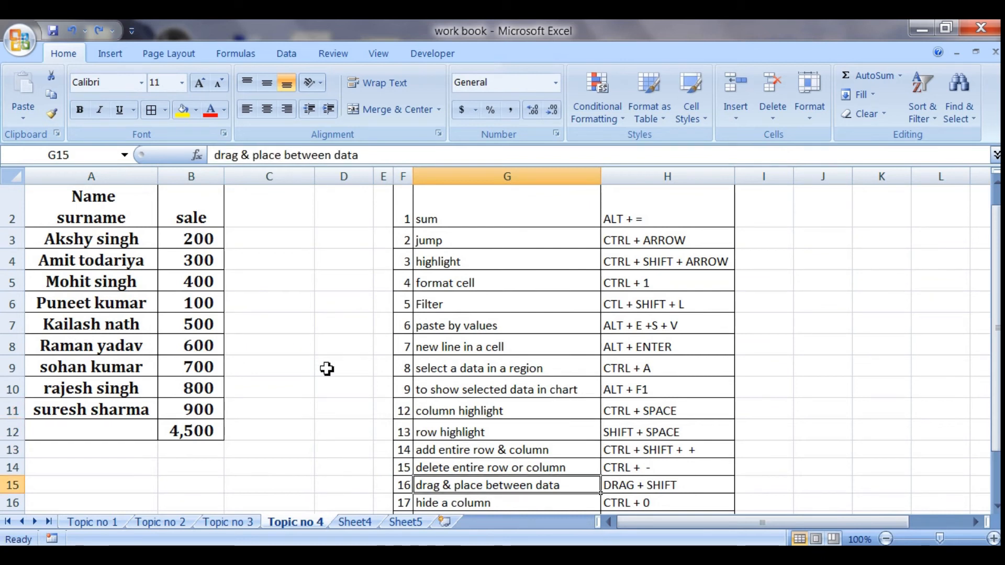
# - Move the name and sale in A3:B3 onto A7:B7, replacing the destination contents, and undo the move
pyautogui.doubleClick(69, 239)
pyautogui.click(78, 296)
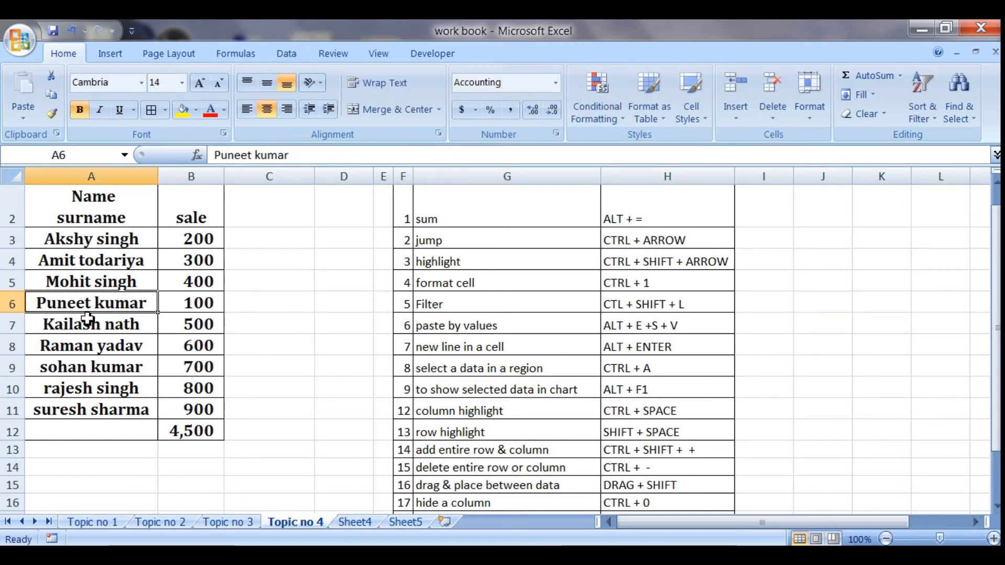
pyautogui.click(136, 243)
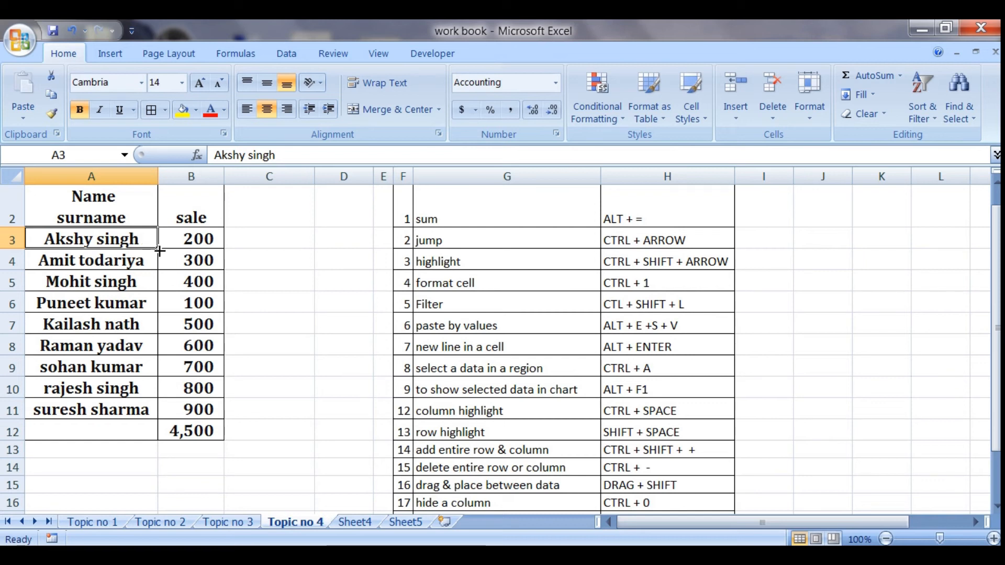
pyautogui.moveTo(159, 251); pyautogui.dragTo(197, 253)
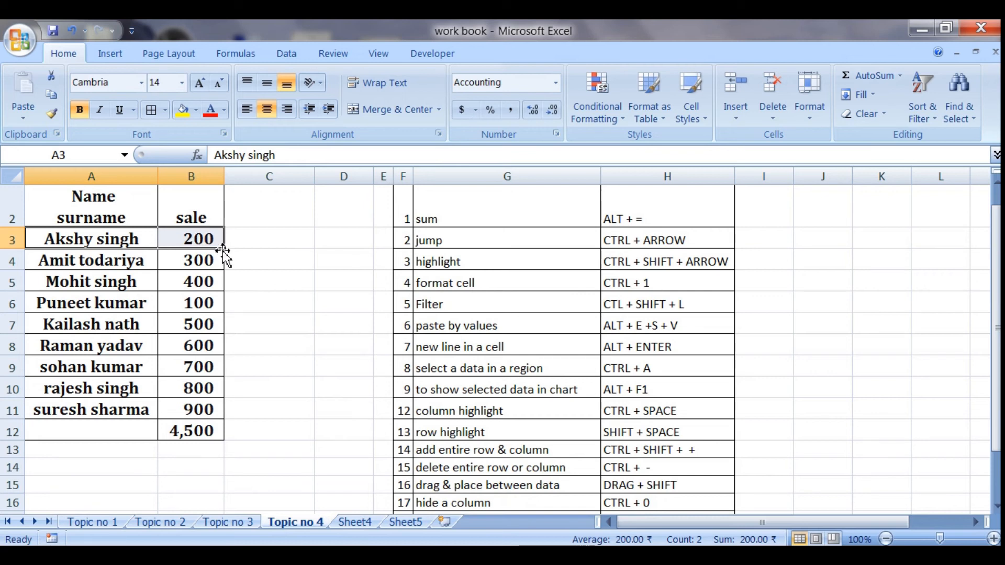
pyautogui.moveTo(224, 253); pyautogui.dragTo(218, 327)
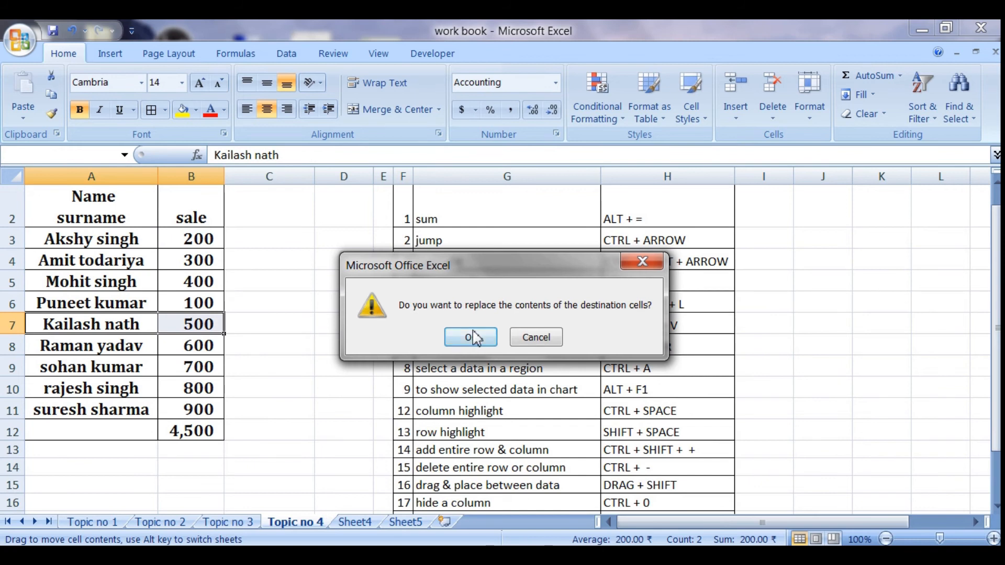
pyautogui.click(472, 335)
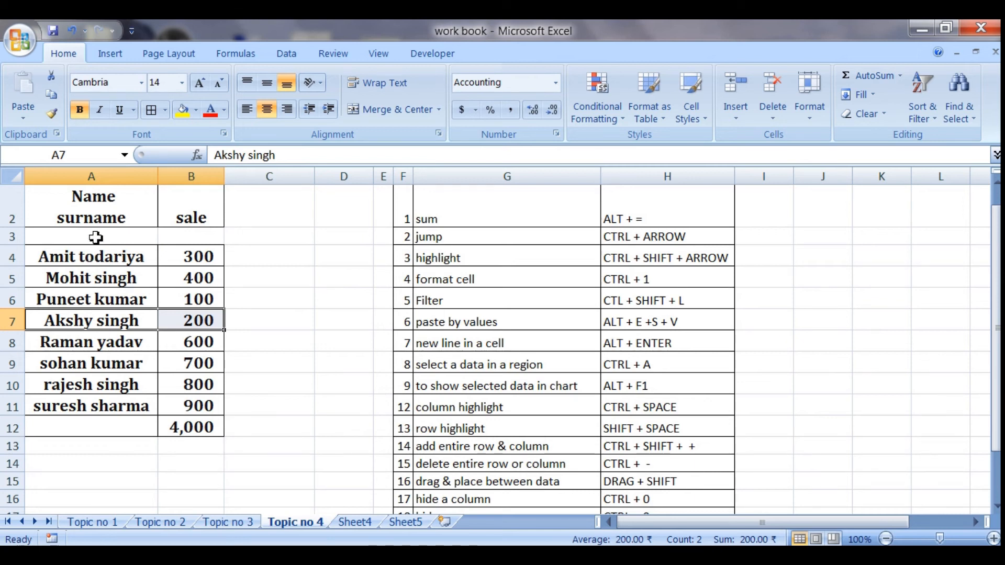
pyautogui.hotkey('ctrl', 'z')
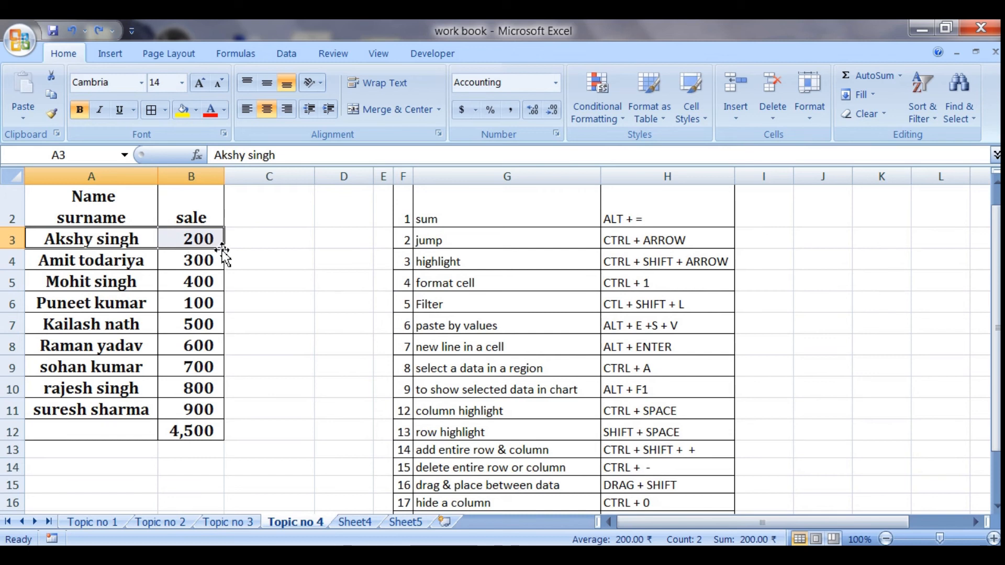
# - Move A3:B3 between table rows 7 and 8 without overwriting any data, shifting the entries above up
pyautogui.moveTo(223, 251); pyautogui.dragTo(216, 333)
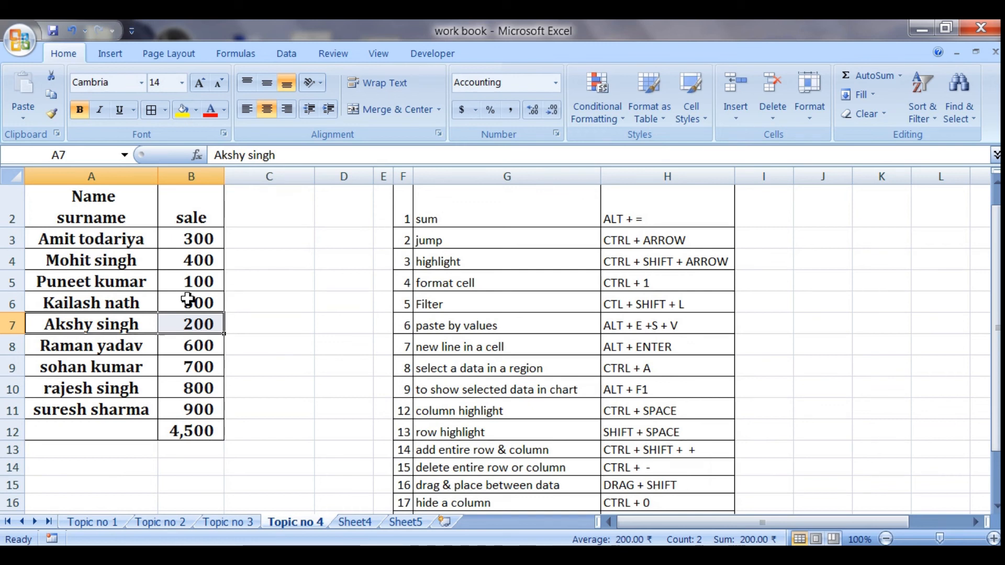
# - Hide the sale column B from cell B4, and hide row 5 from cell A5
pyautogui.click(179, 267)
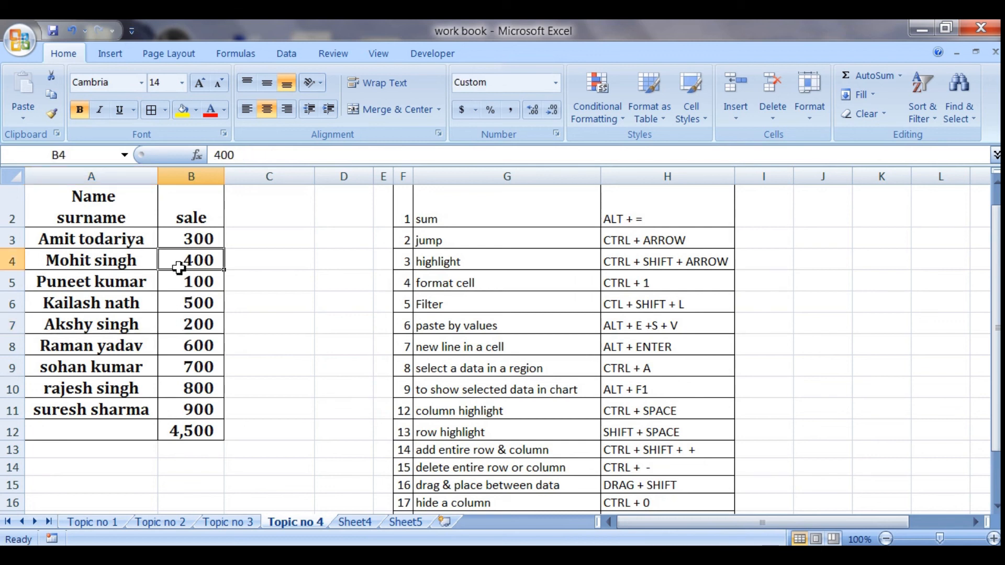
pyautogui.hotkey('ctrl', '0')
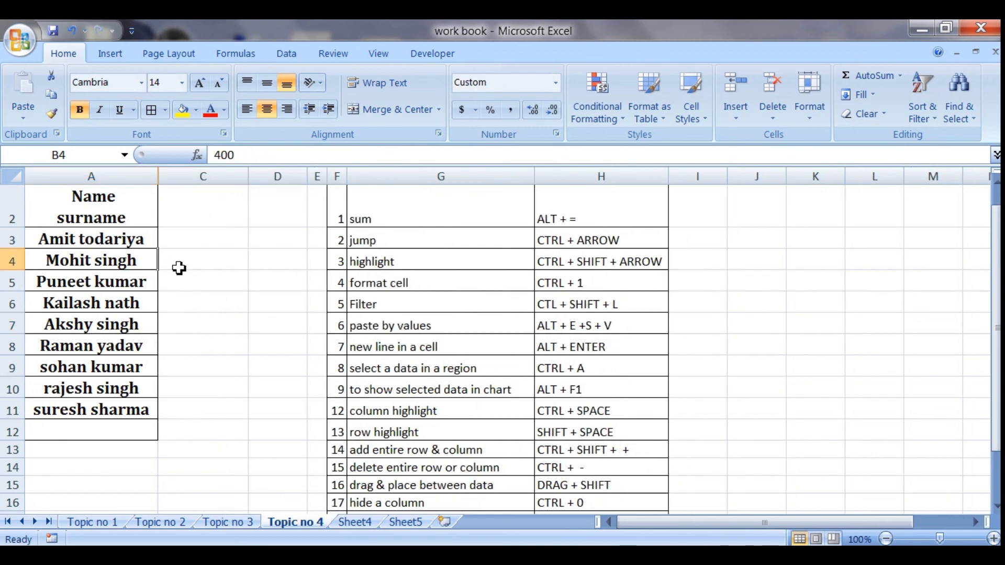
pyautogui.click(105, 286)
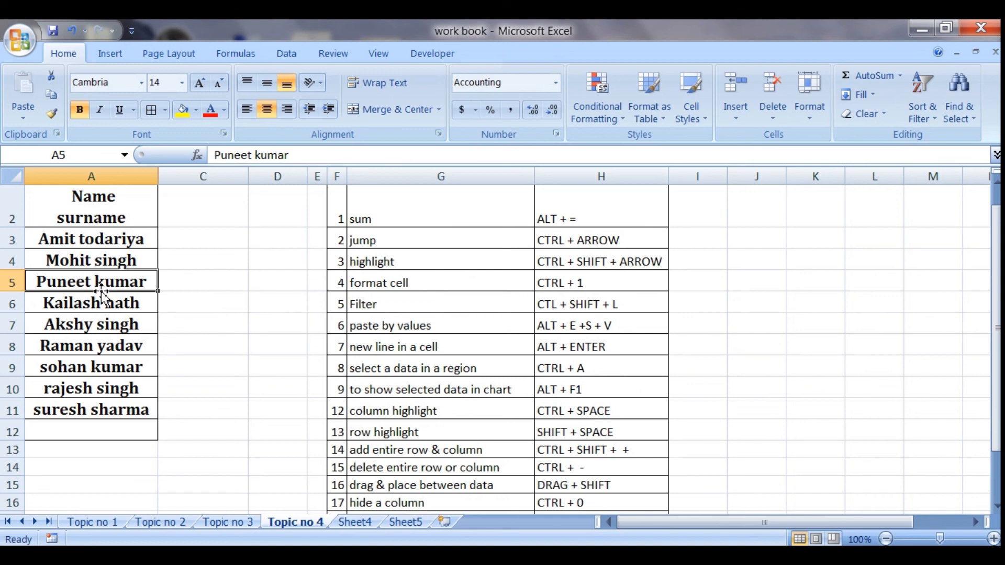
pyautogui.hotkey('ctrl', '9')
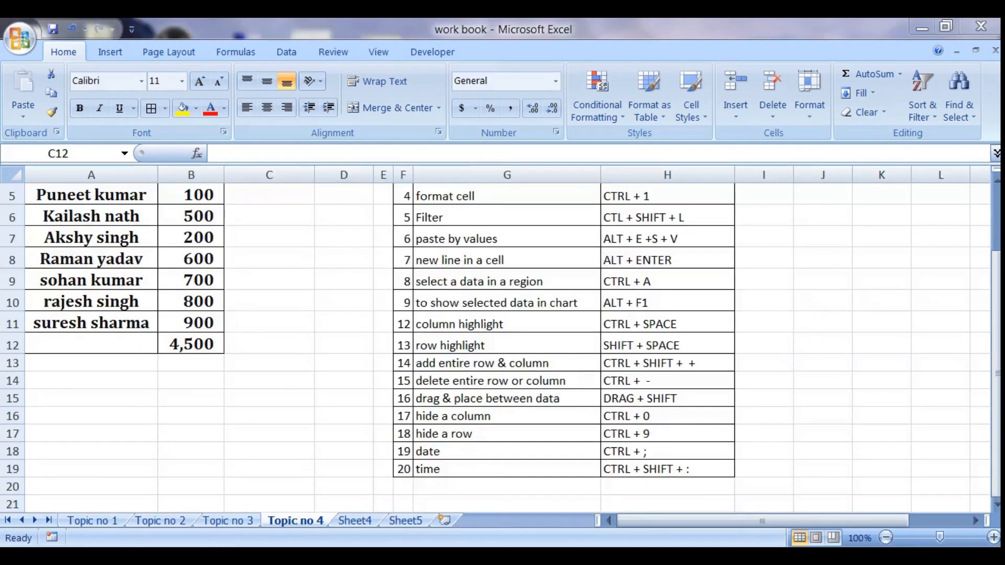
# - Insert the current date (9/1/2020) in cell C12 and the current time (10:09 PM) in C13
pyautogui.click(259, 322)
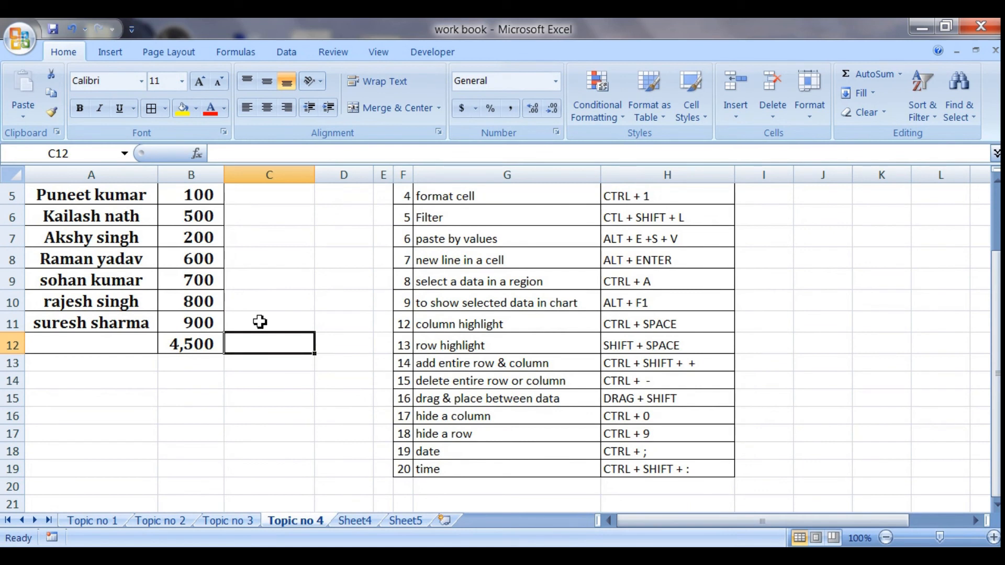
pyautogui.hotkey('ctrl', ';')
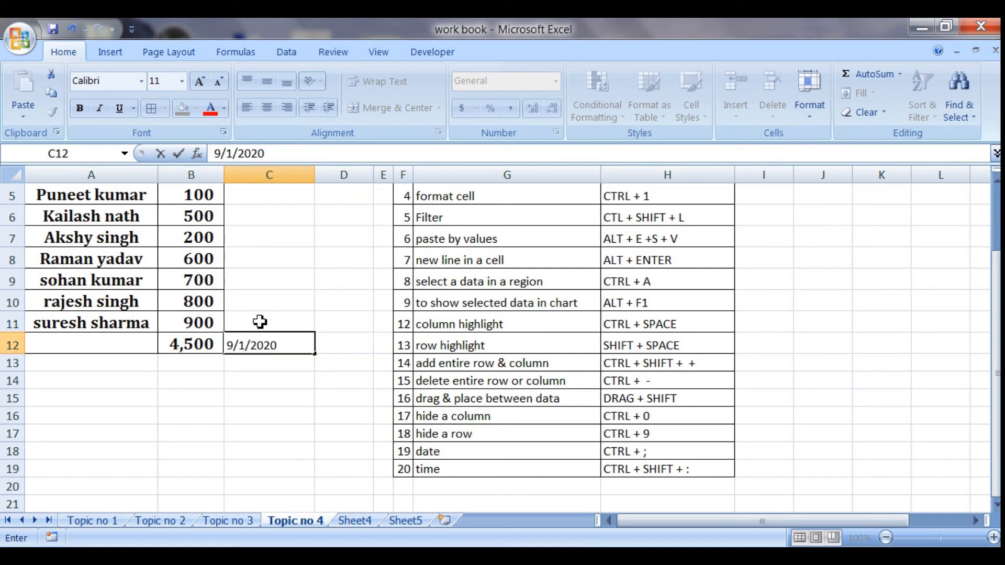
pyautogui.press('Return')
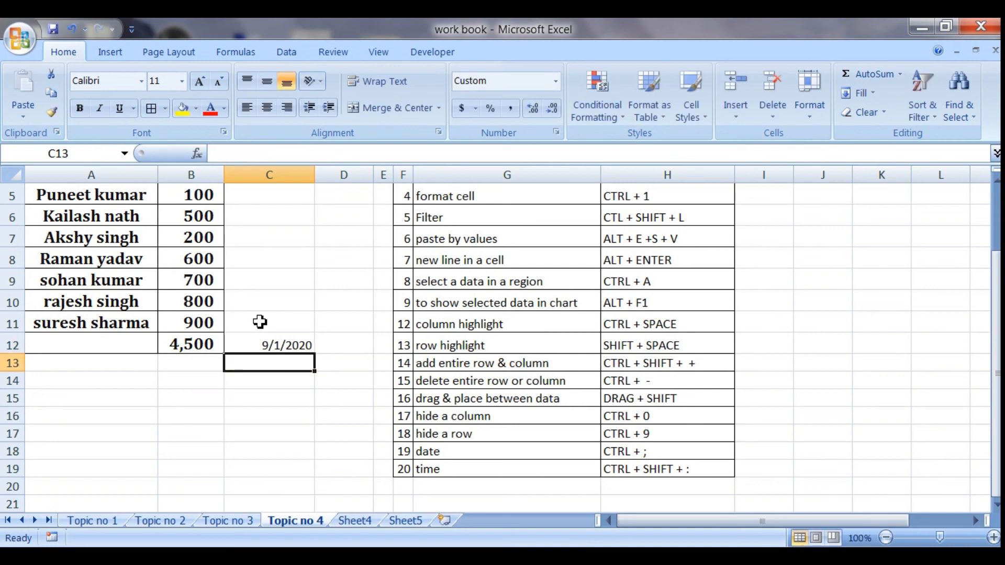
pyautogui.hotkey('ctrl', 'shift', ';')
pyautogui.press('Return')
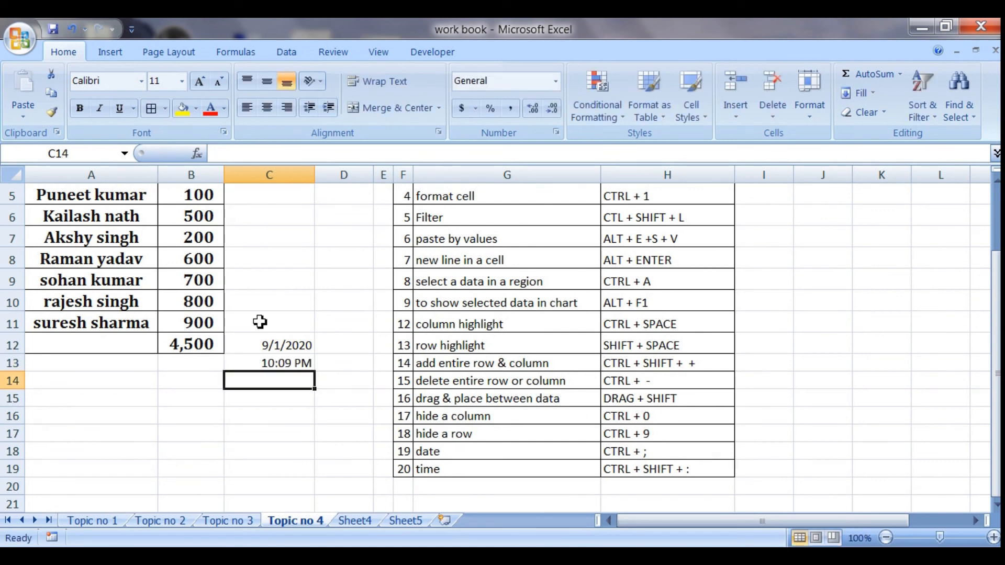
# - Insert the current date and time together in cell C14 as 9/1/2020 10:09 PM
pyautogui.hotkey('ctrl', ';')
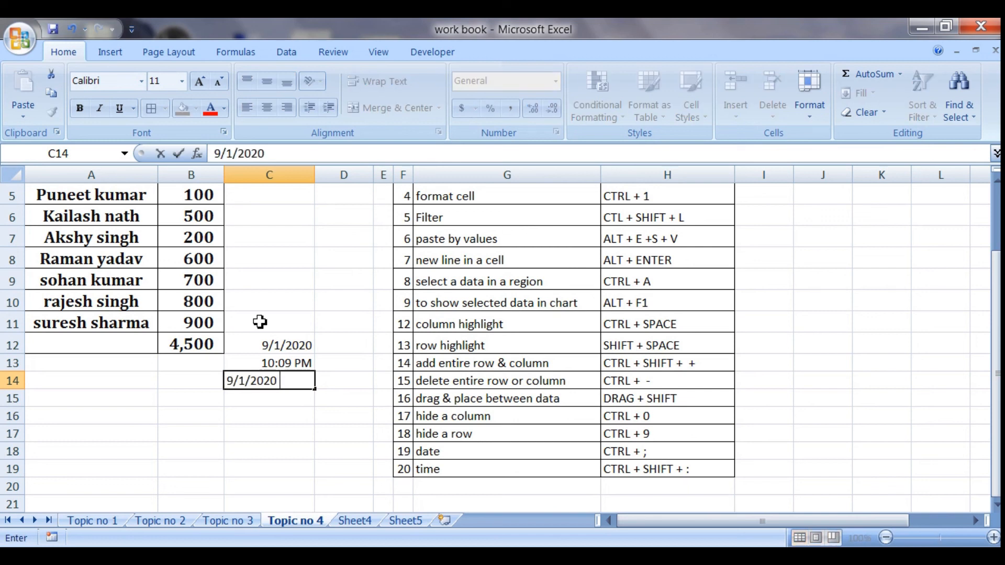
pyautogui.hotkey('ctrl', 'shift', ';')
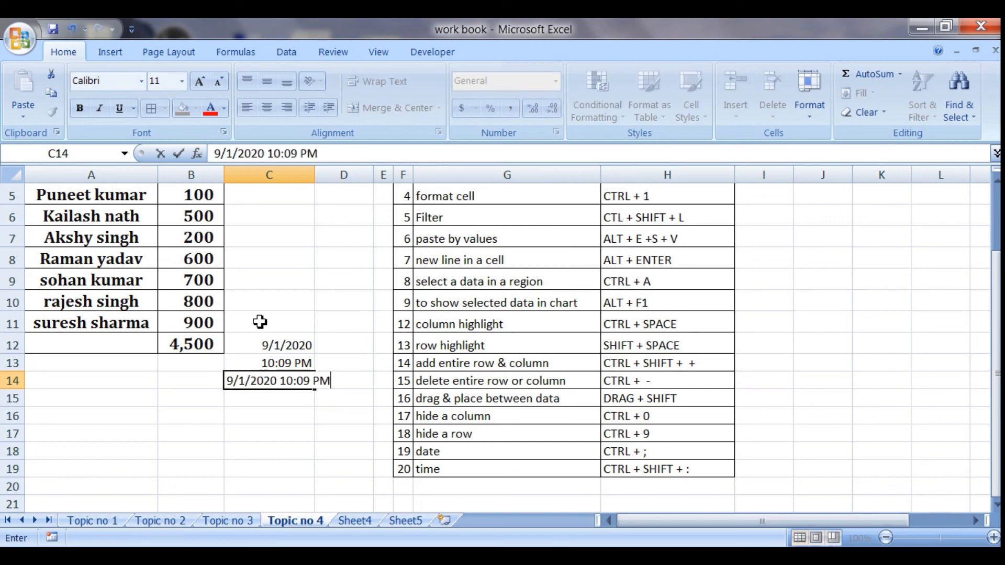
pyautogui.press('Return')
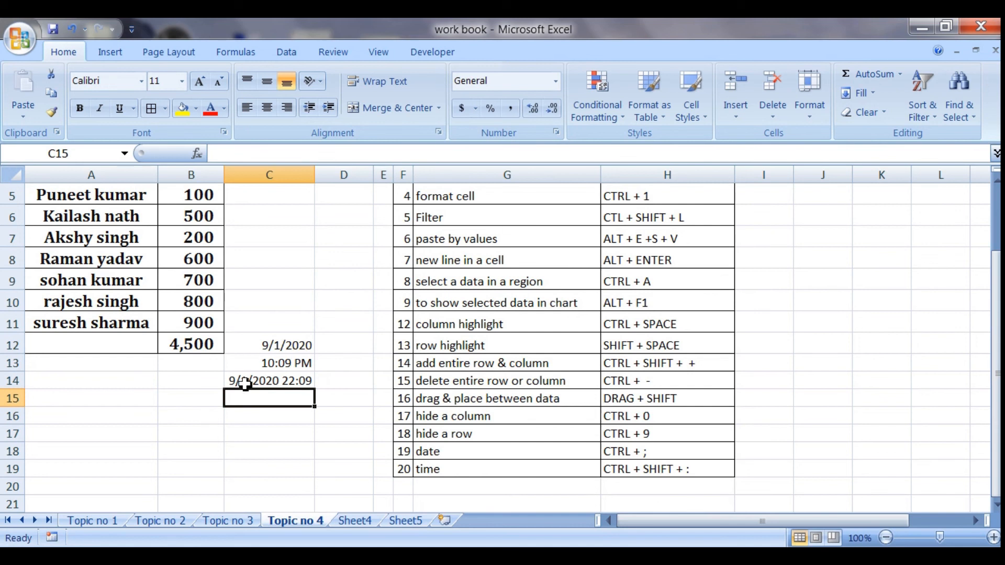